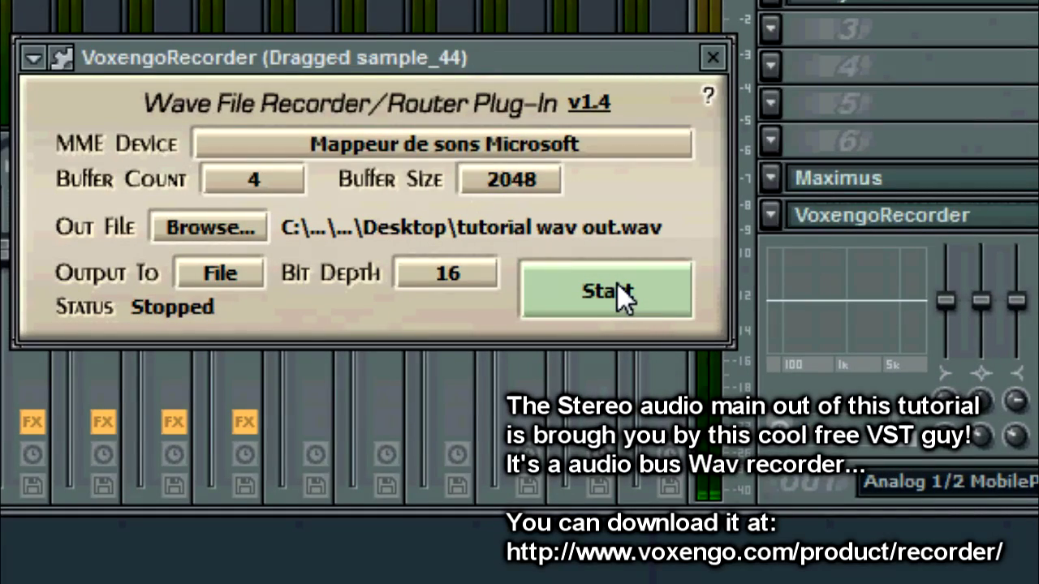
Step: Start VoxengoRecorder writing the master output to tutorial wav out.wav so it shows Running
click(617, 284)
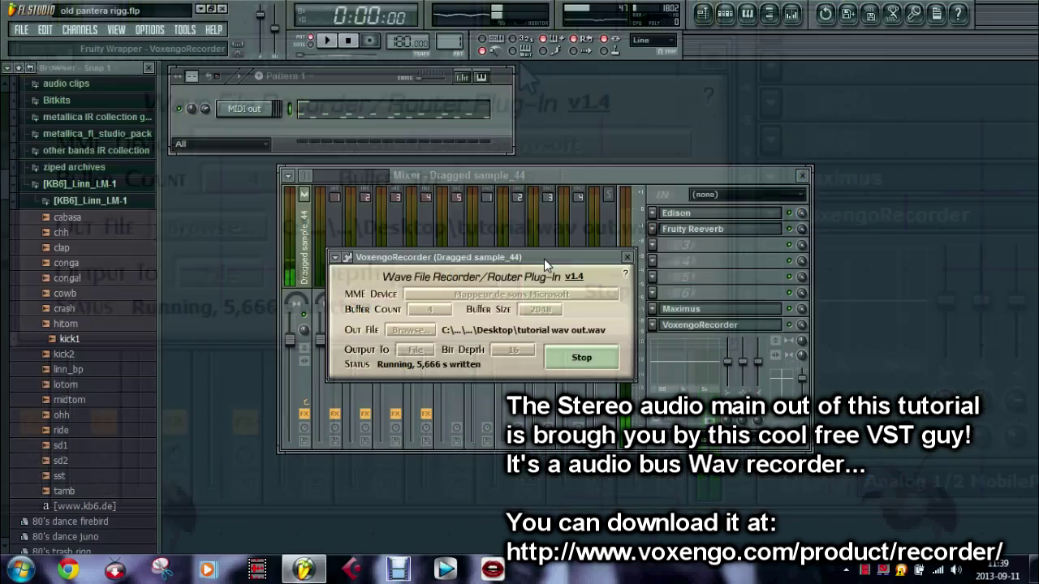
drag(544, 260, 548, 258)
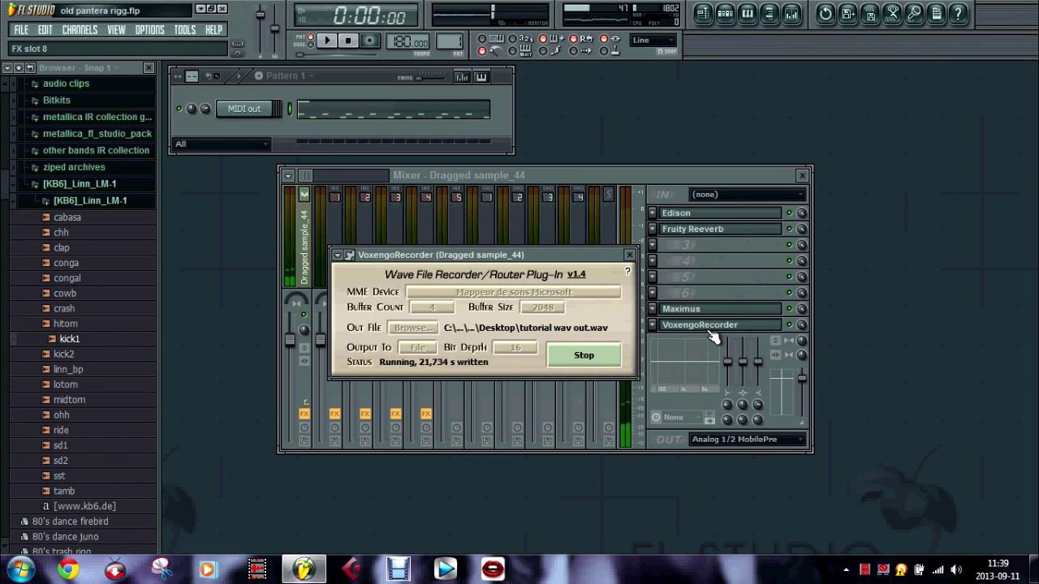
Step: Close the recorder, briefly open Edison, and confirm VoxengoRecorder is still running
click(633, 256)
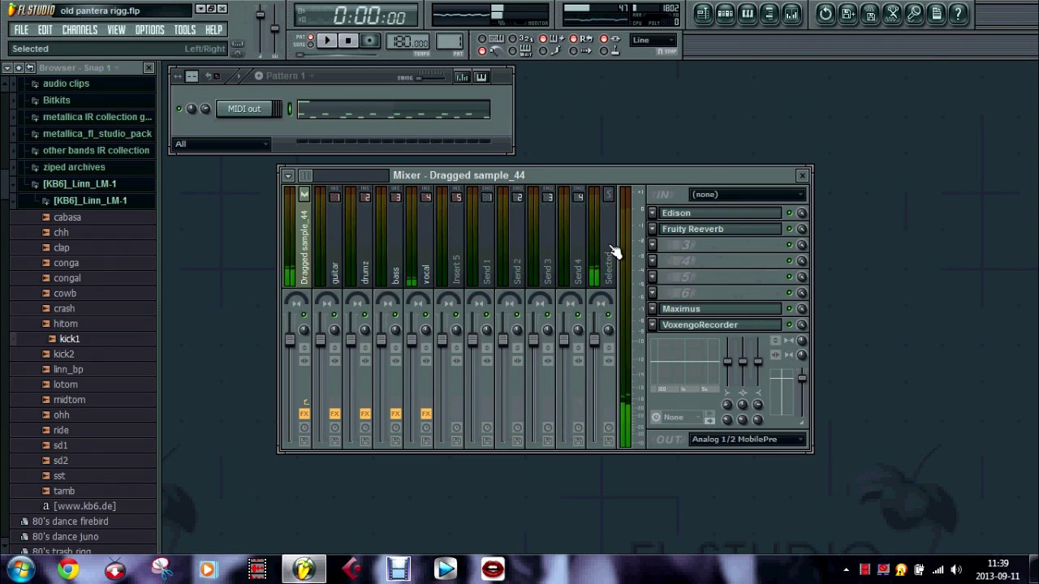
click(696, 215)
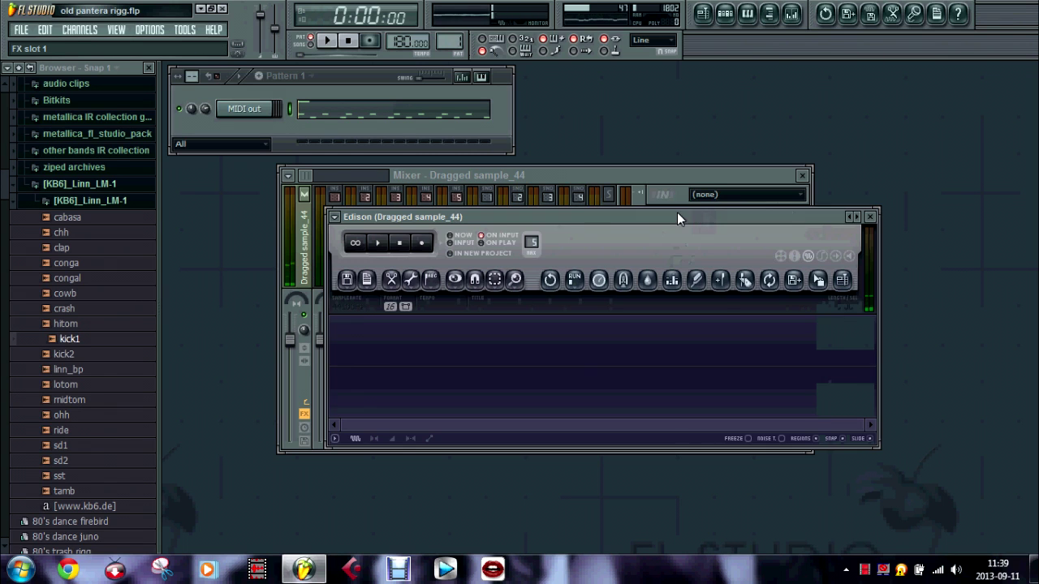
drag(574, 222, 547, 188)
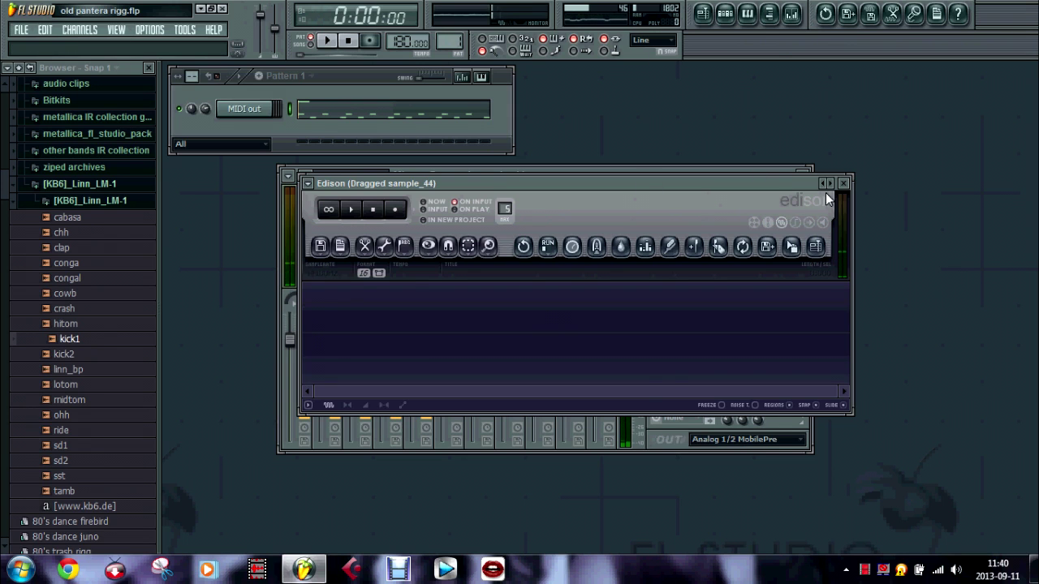
click(844, 185)
click(722, 329)
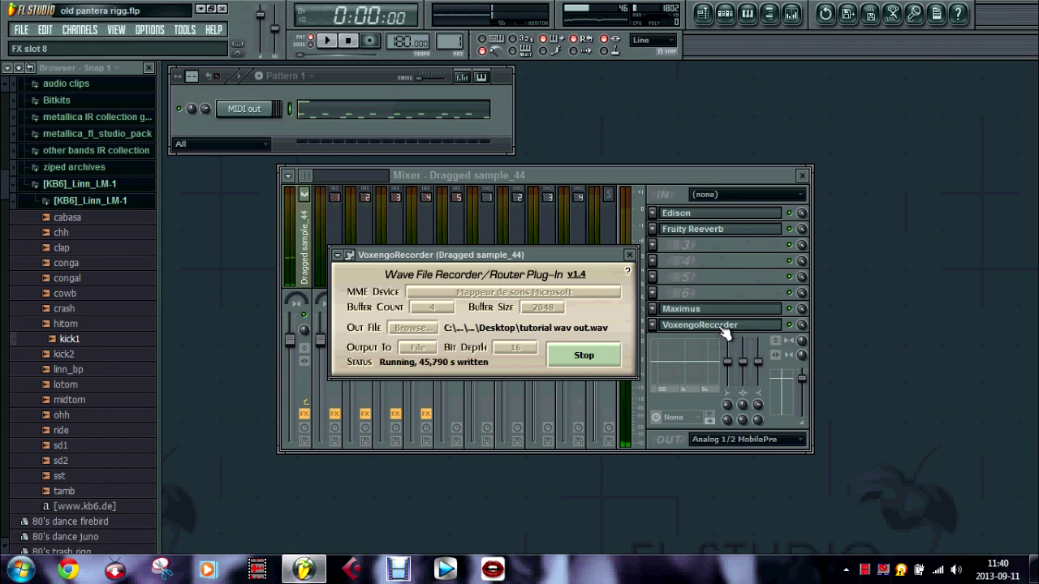
click(722, 326)
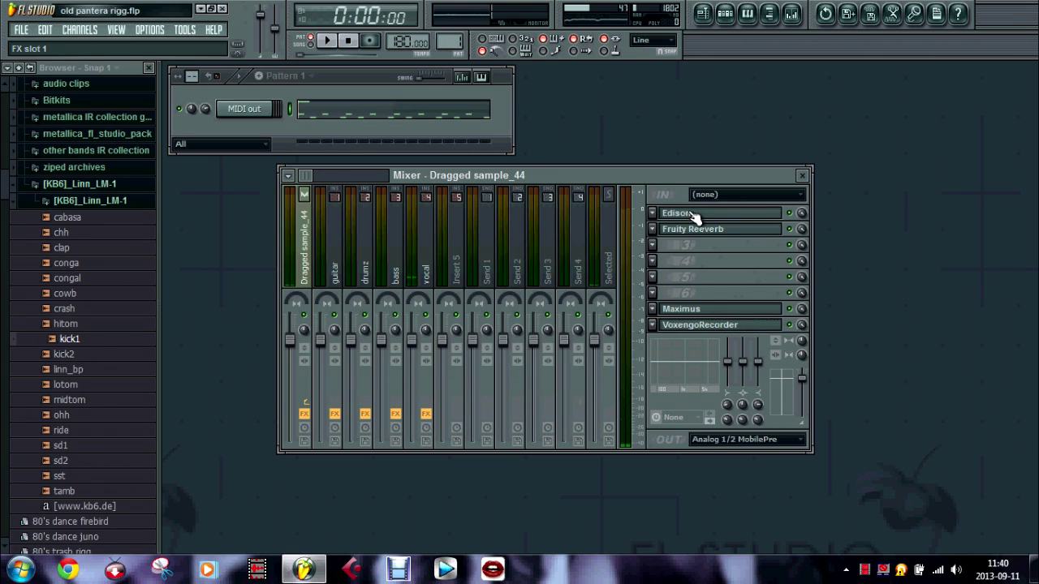
Step: Test playback briefly, then switch the metronome off
click(327, 40)
click(347, 40)
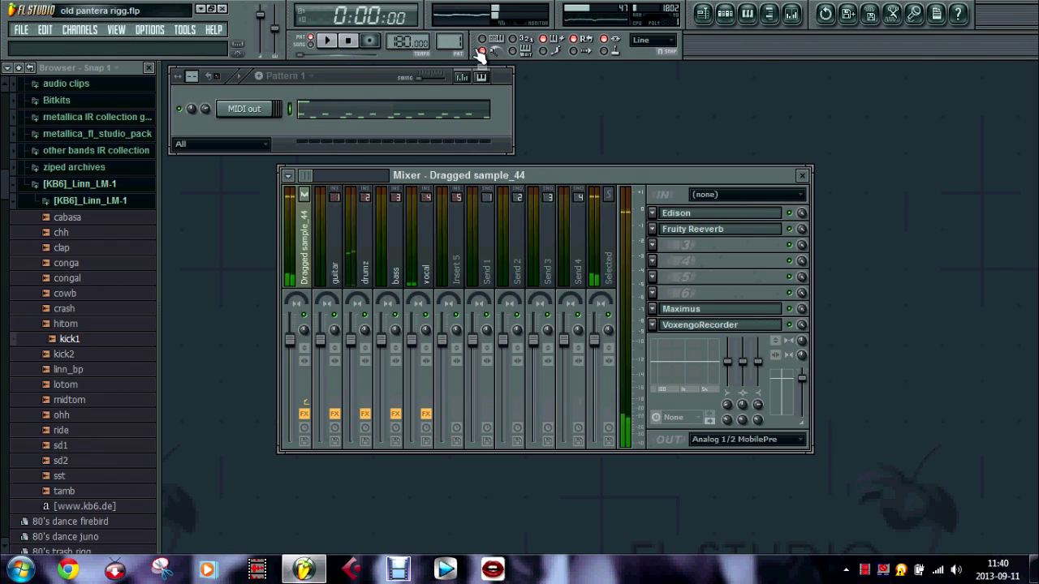
click(481, 51)
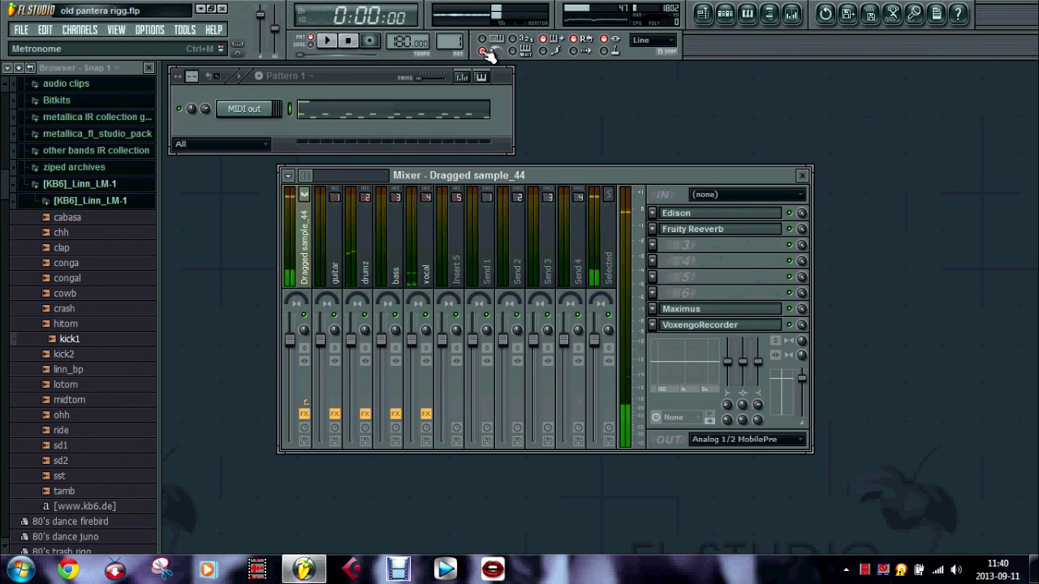
click(712, 218)
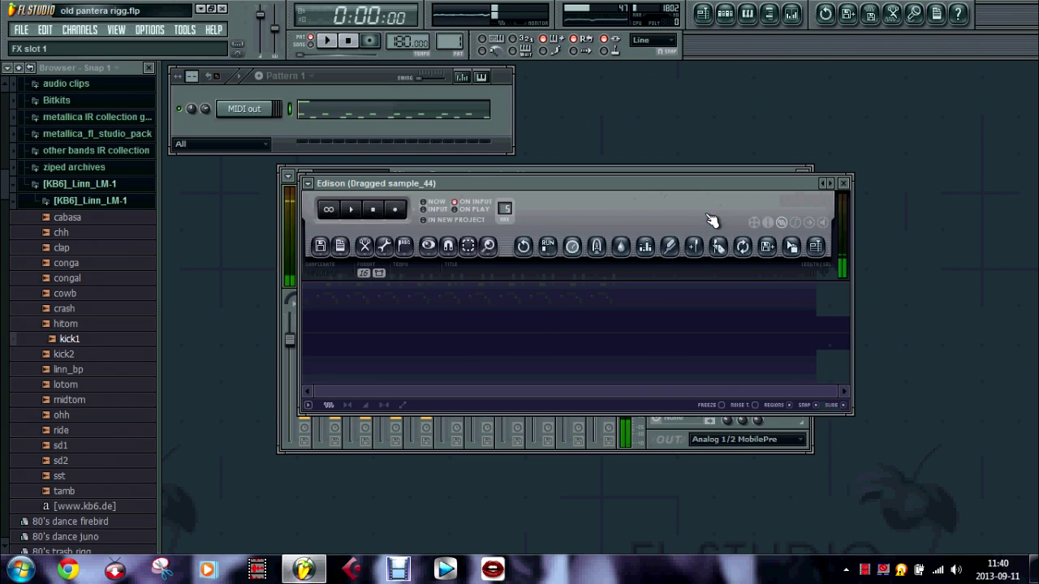
Step: Record and delete a test take in Edison, then leave a fresh take recording
click(399, 209)
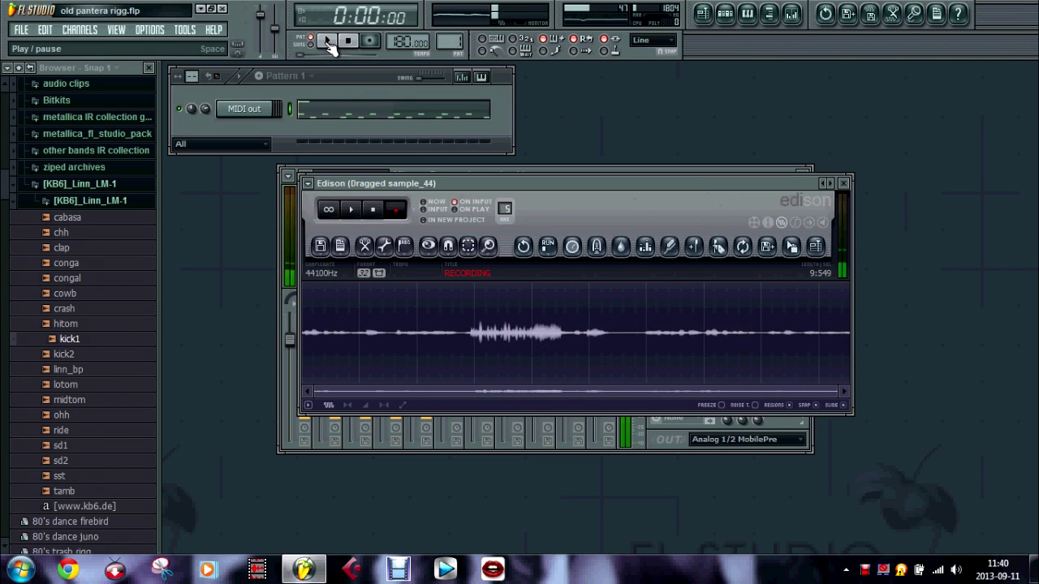
click(329, 44)
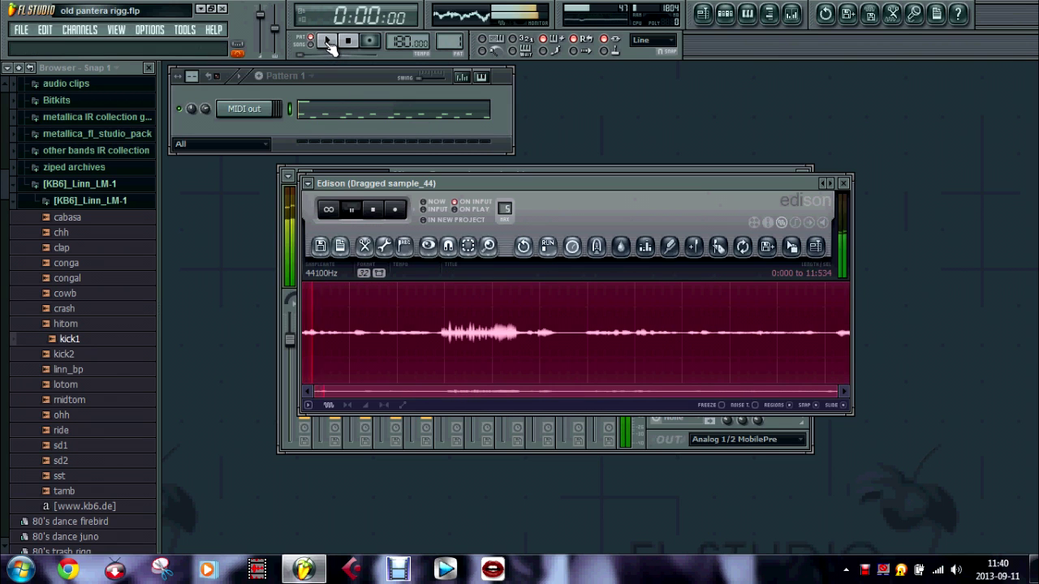
click(373, 211)
key(Delete)
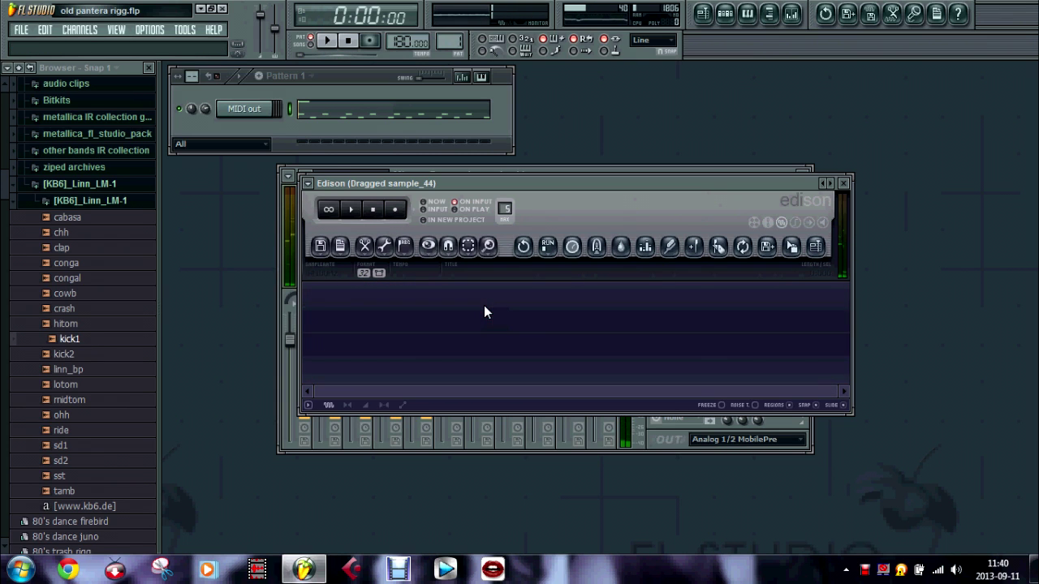
click(395, 210)
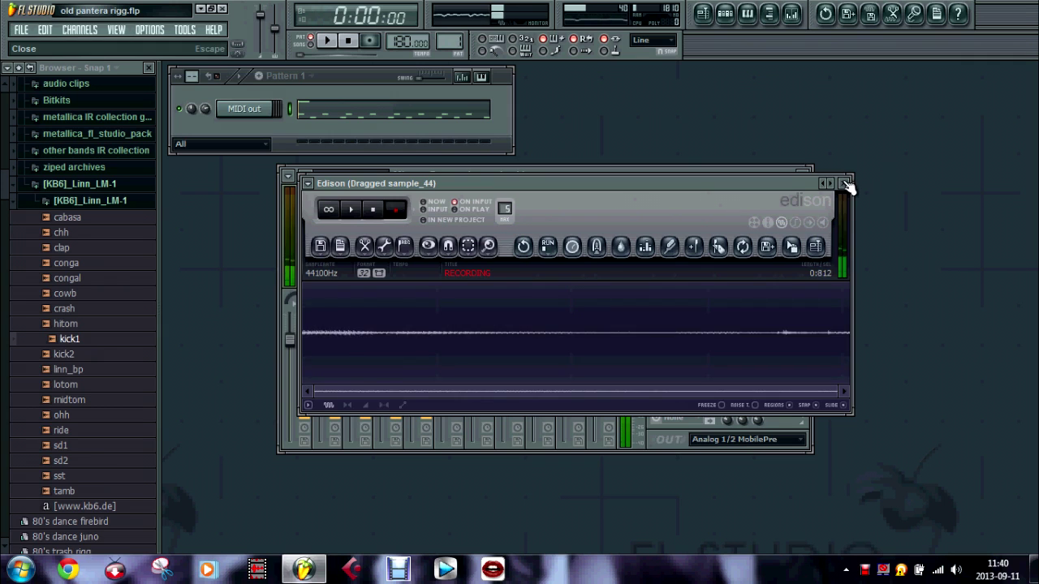
click(845, 184)
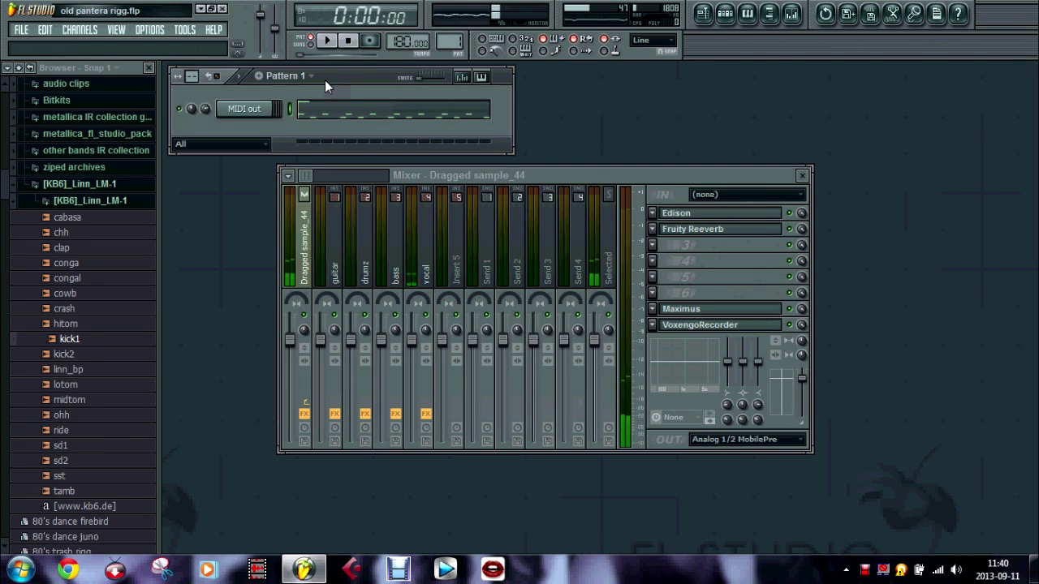
Step: Reset the song position and play Pattern 1 live twice, stopping after each pass
key(space)
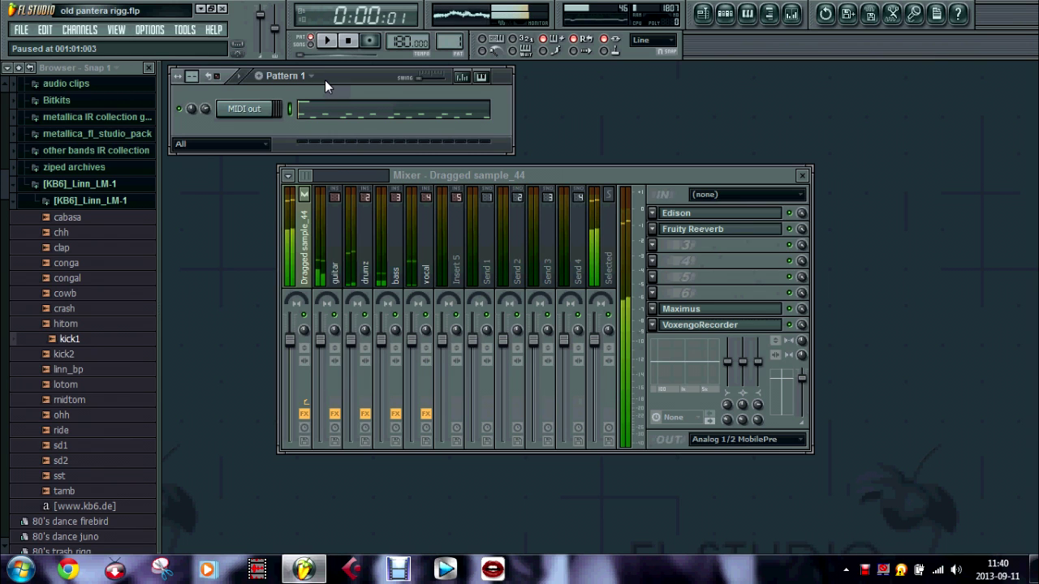
key(space)
key(space)
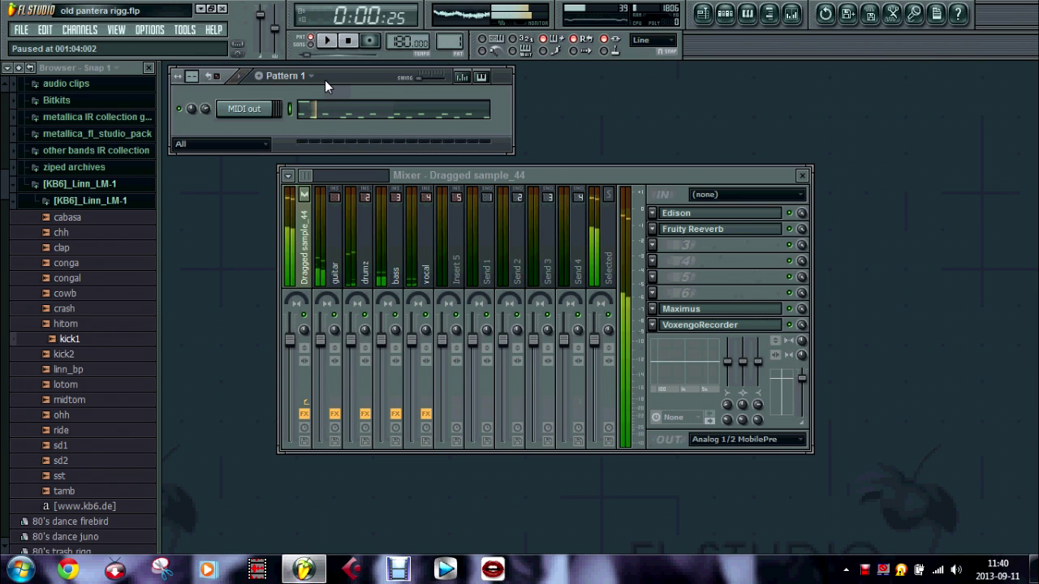
key(space)
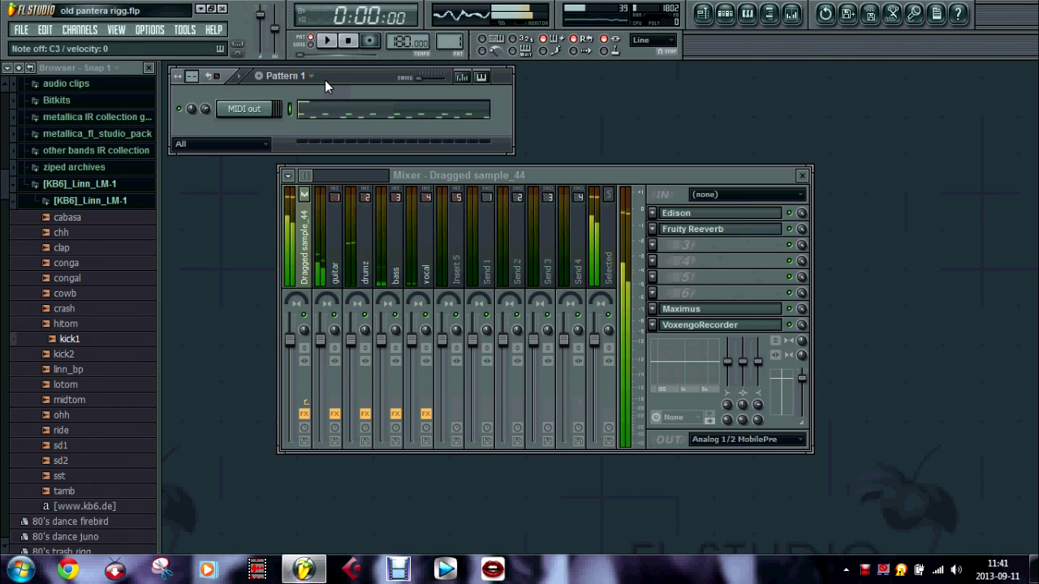
key(space)
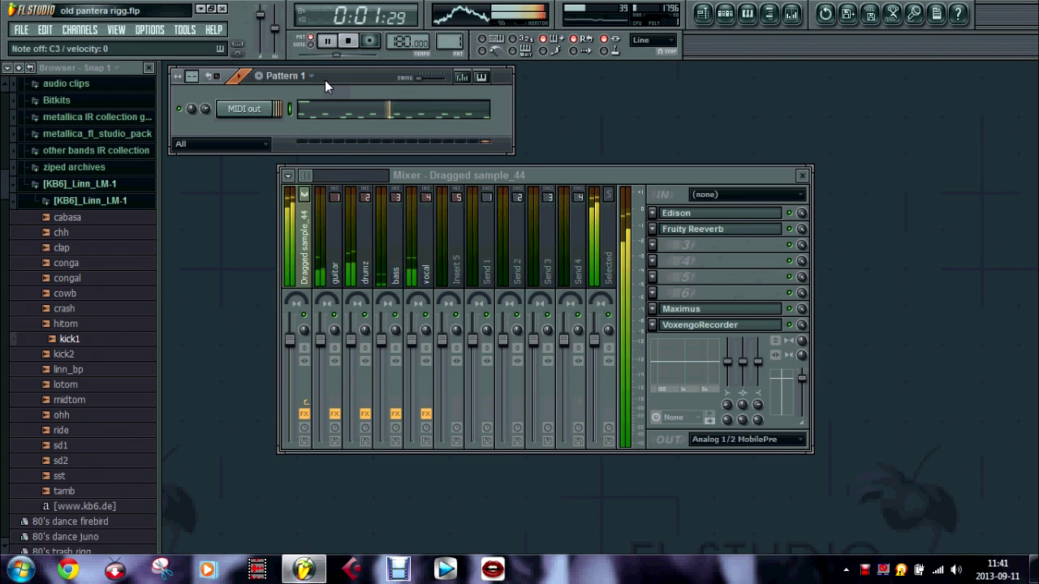
key(space)
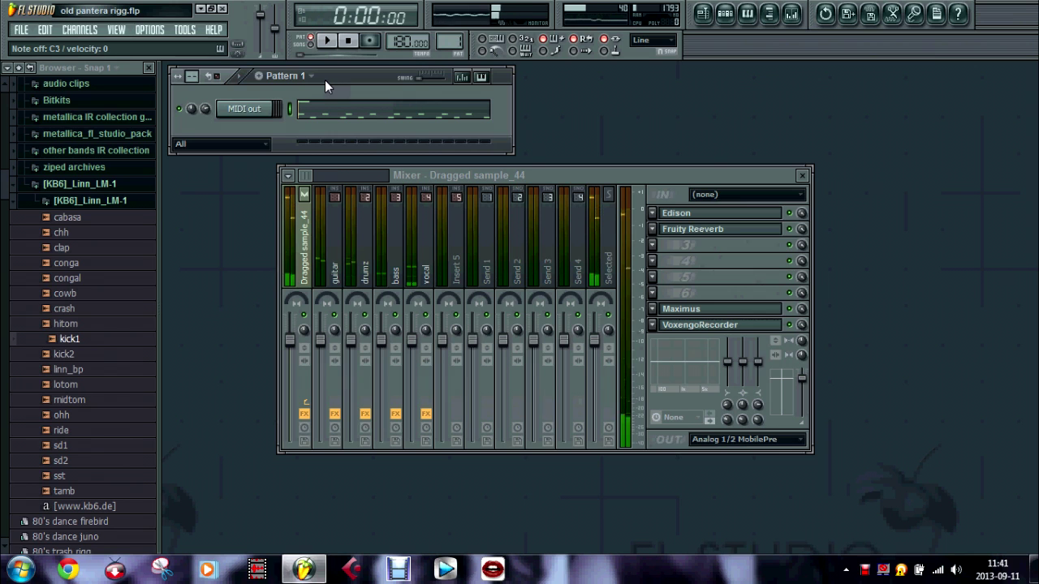
key(space)
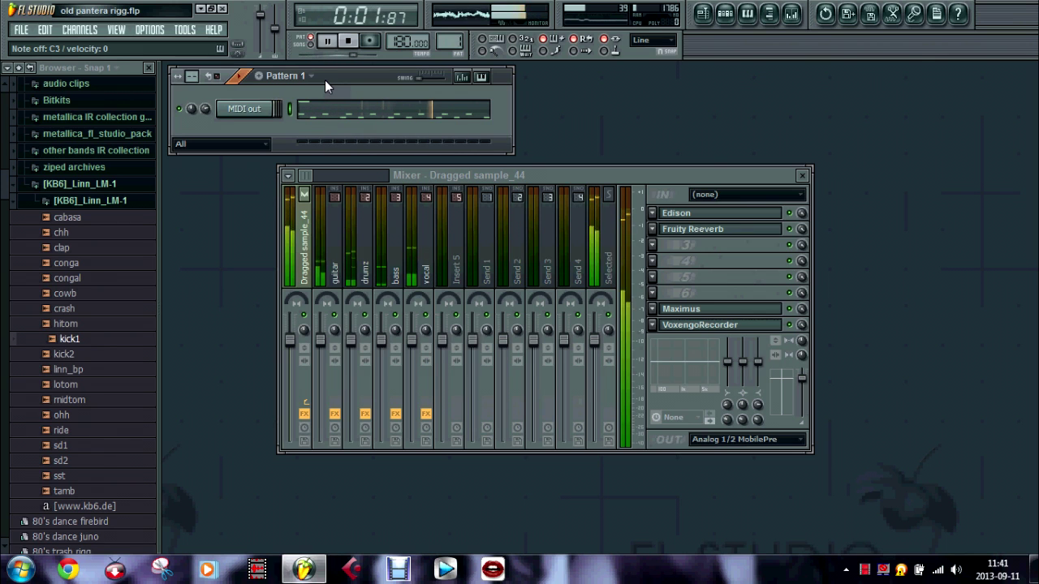
key(space)
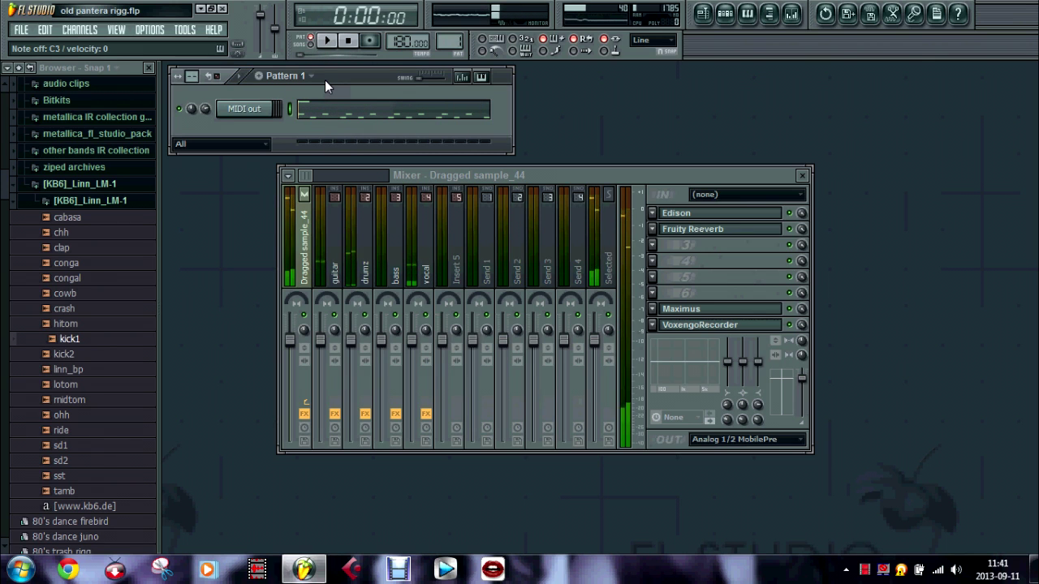
Step: In Edison, review the captured take and delete its silent lead-in
click(705, 214)
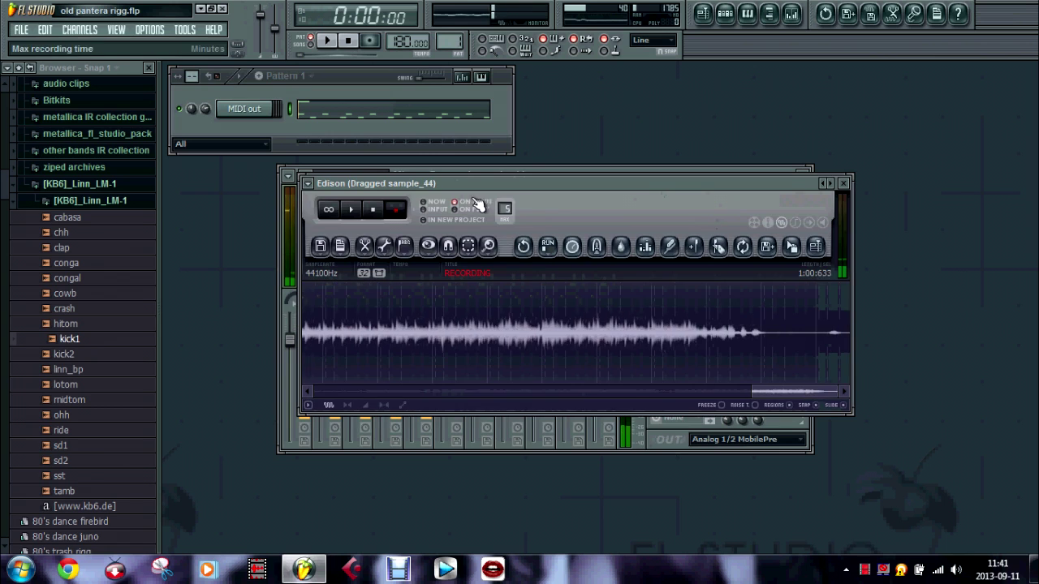
key(ctrl+a)
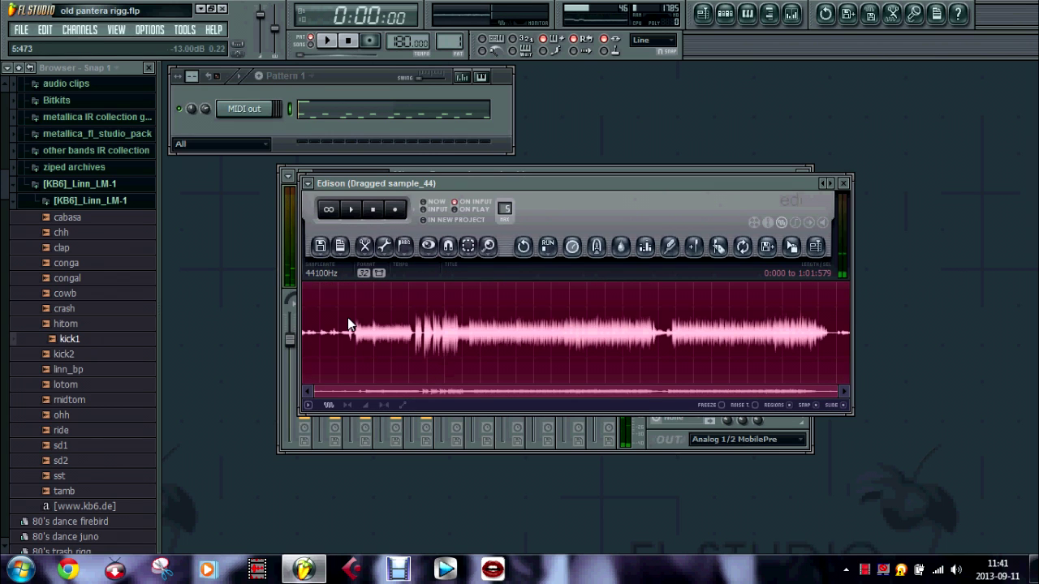
mouse_move(355, 334)
mouse_down()
mouse_move(327, 335)
mouse_move(357, 335)
mouse_up()
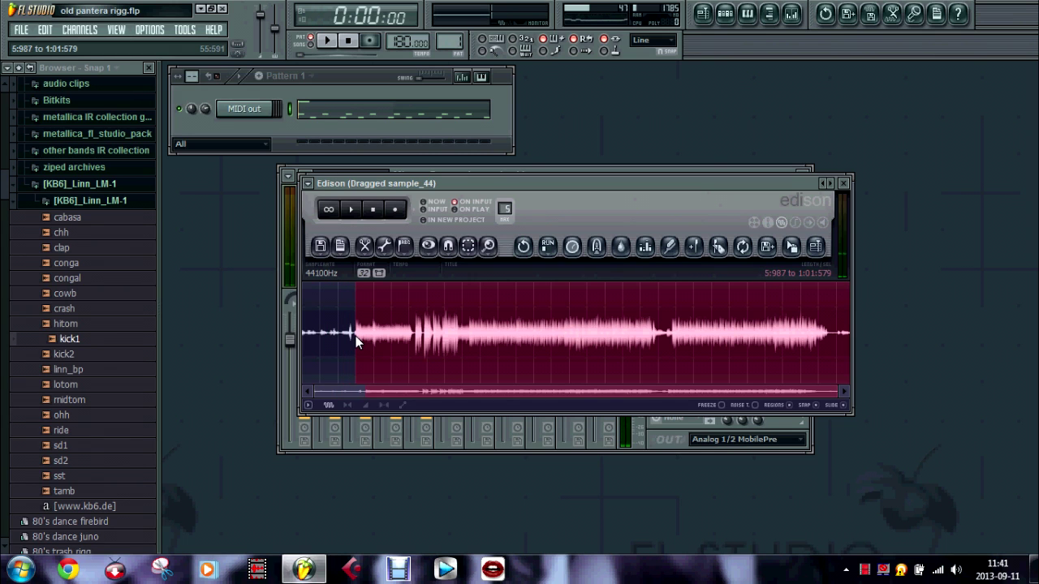
click(339, 332)
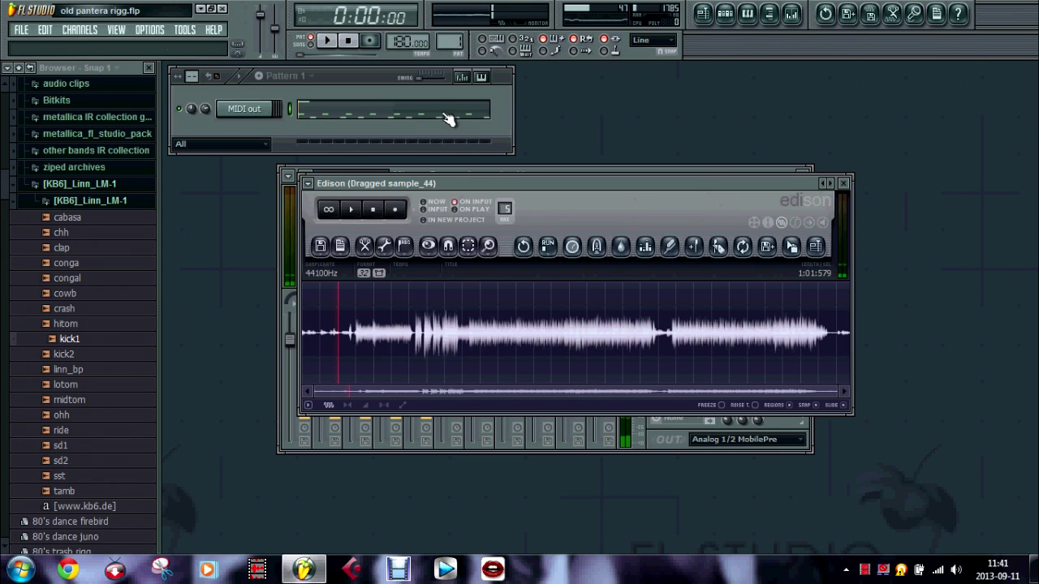
click(351, 210)
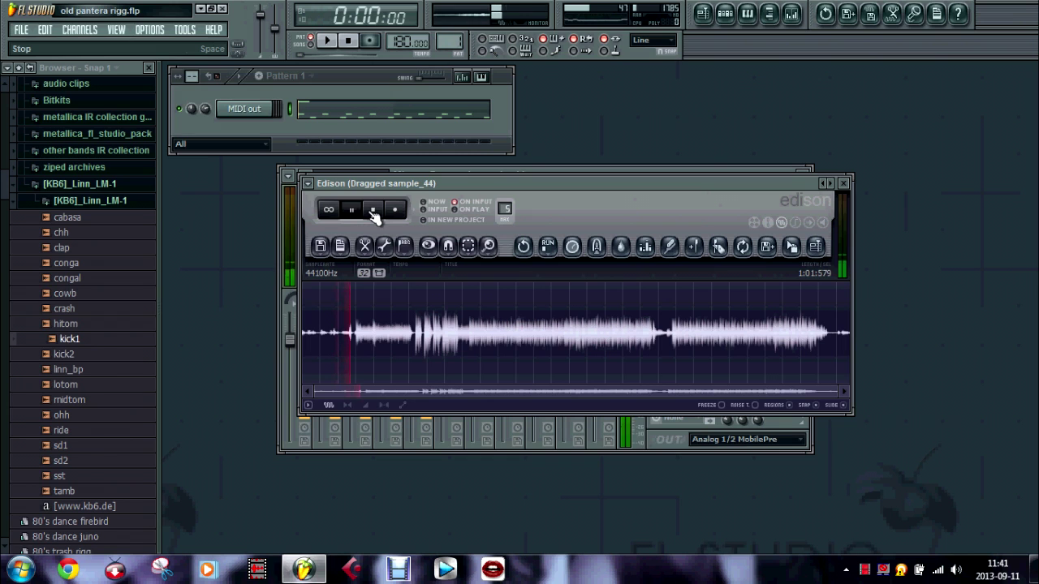
click(373, 210)
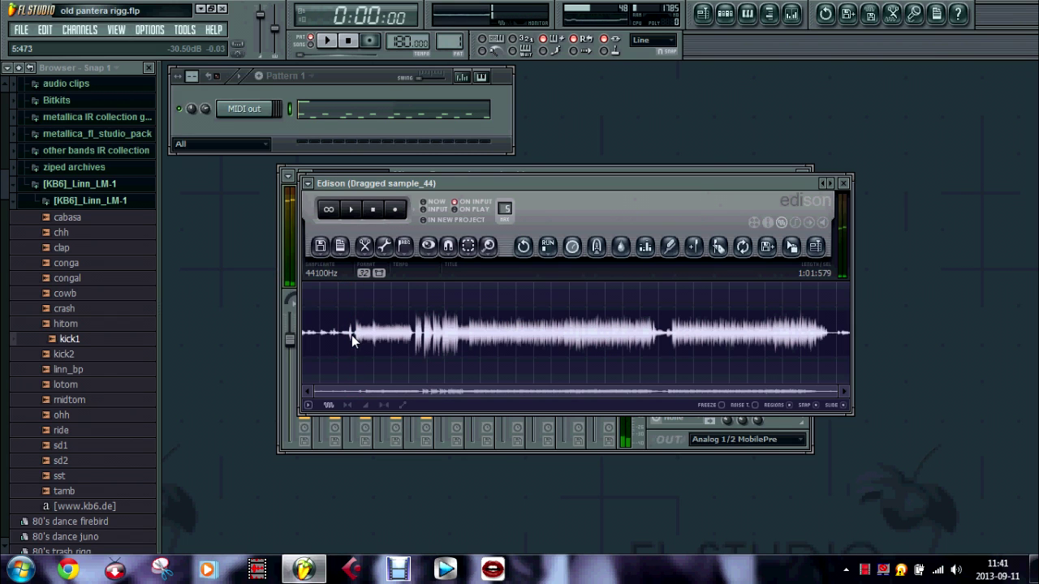
drag(353, 337, 236, 332)
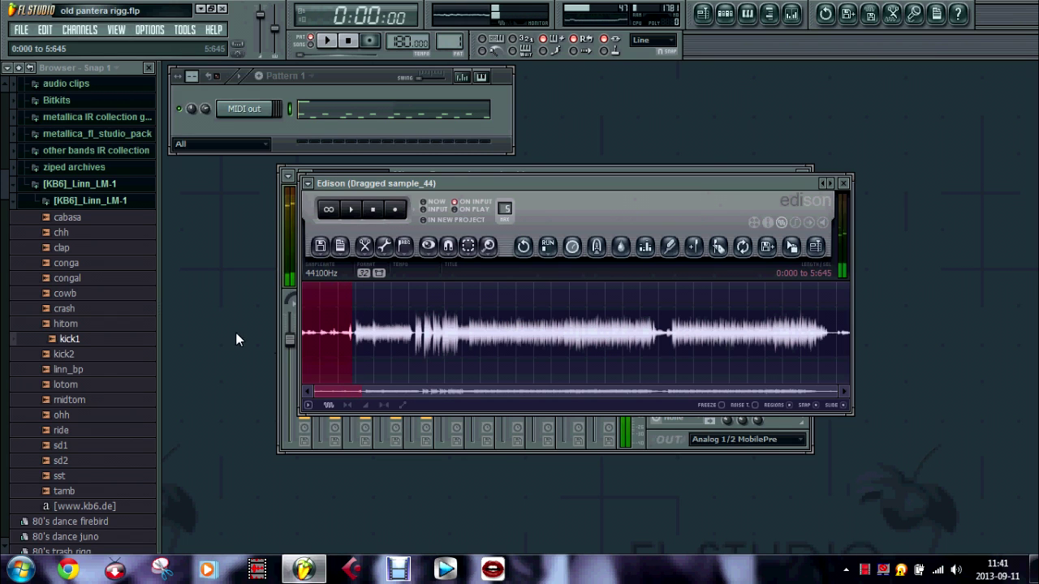
key(Delete)
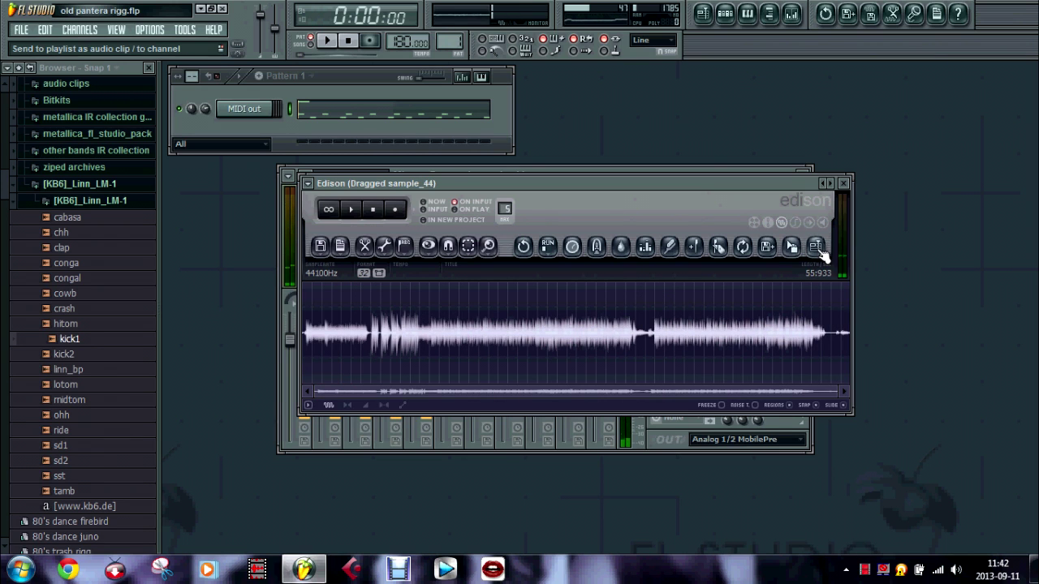
Step: Send the trimmed take to the playlist and clear Edison with a new recording
click(820, 254)
click(321, 246)
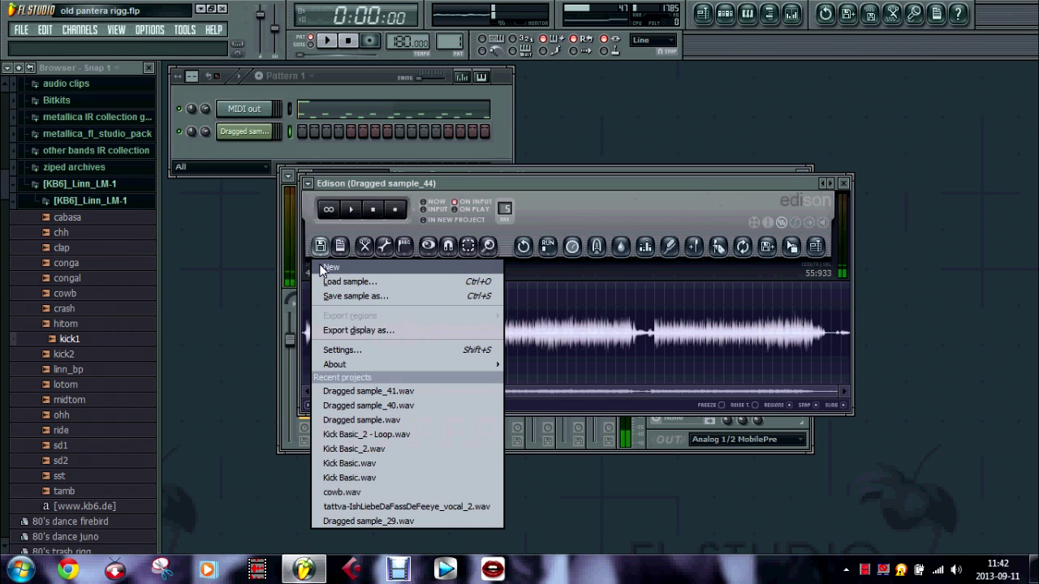
click(322, 267)
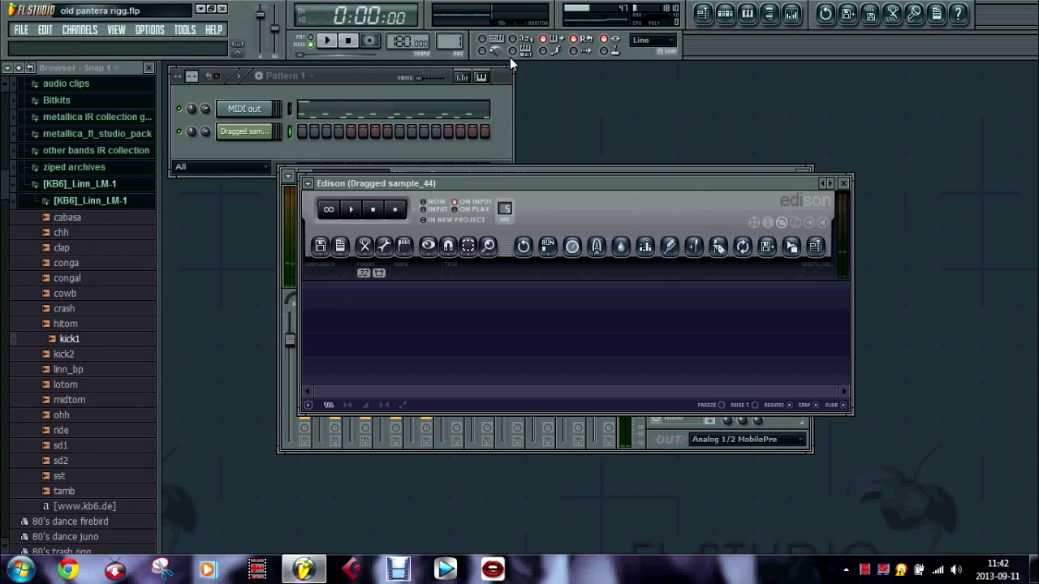
key(F5)
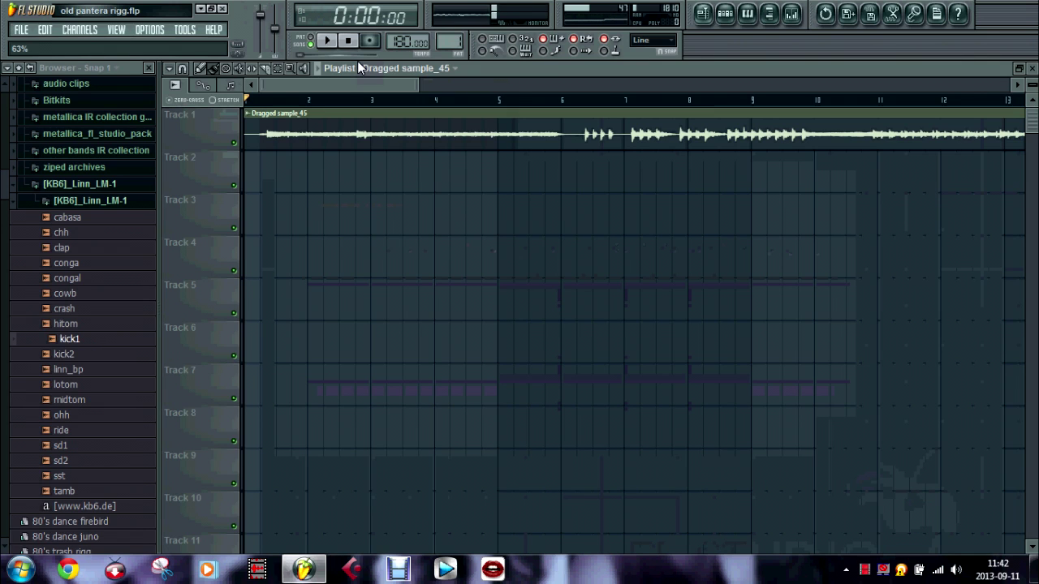
Step: Play back the Dragged sample_45 clip, then open Edison from the mixer
click(327, 41)
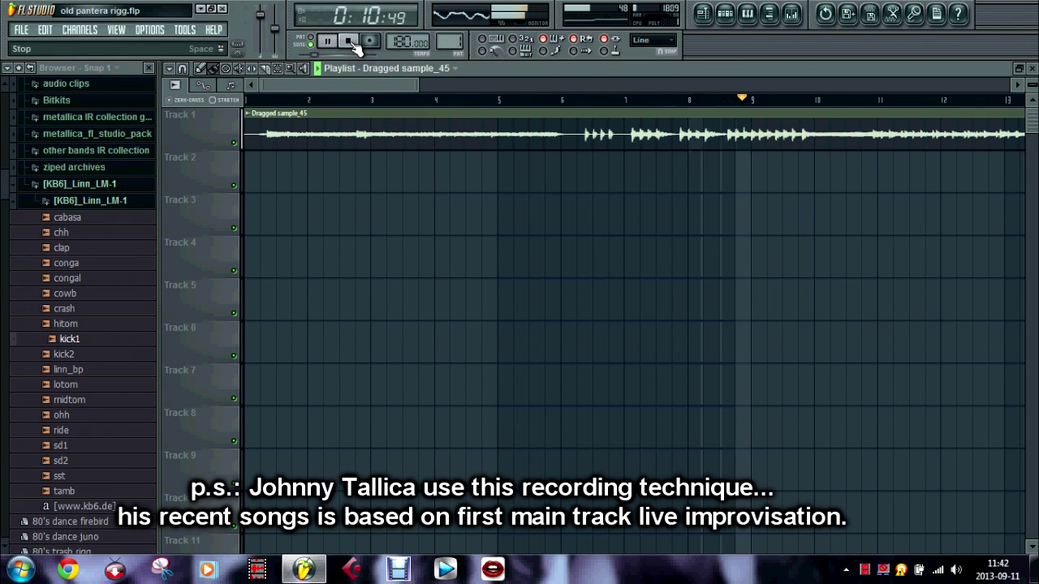
click(349, 41)
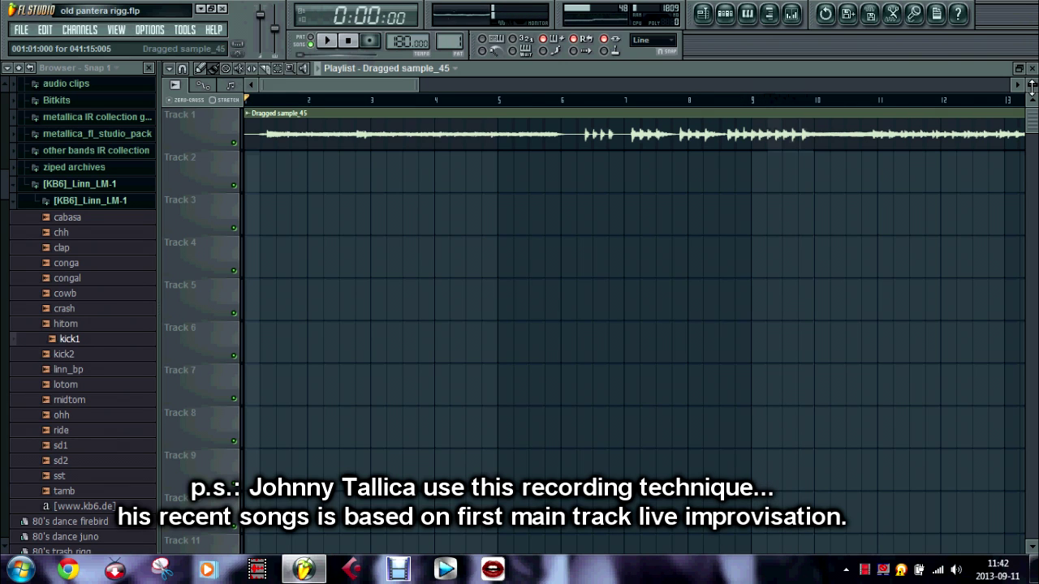
scroll(672, 138, down, 5)
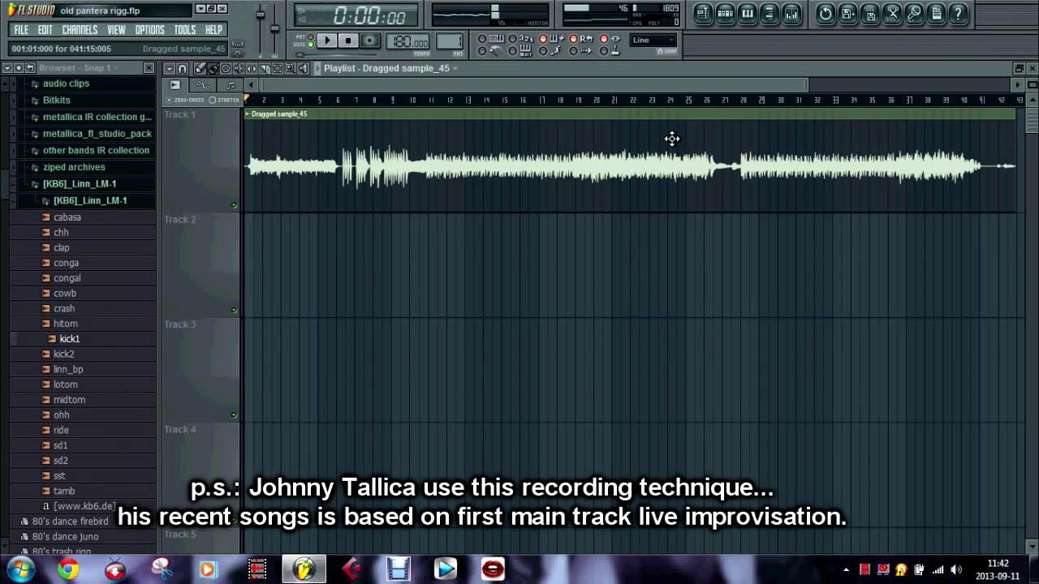
key(F9)
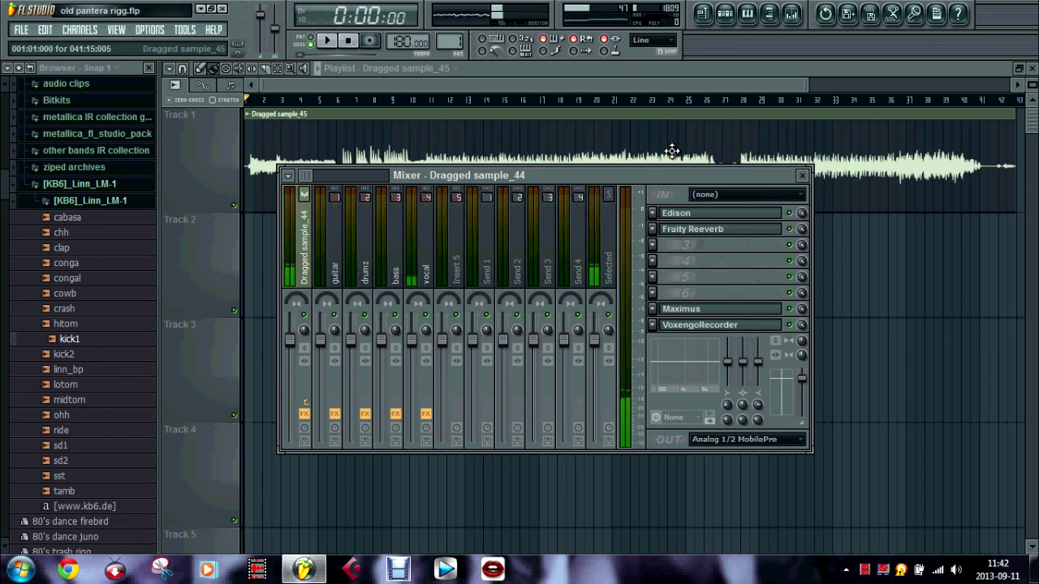
click(695, 214)
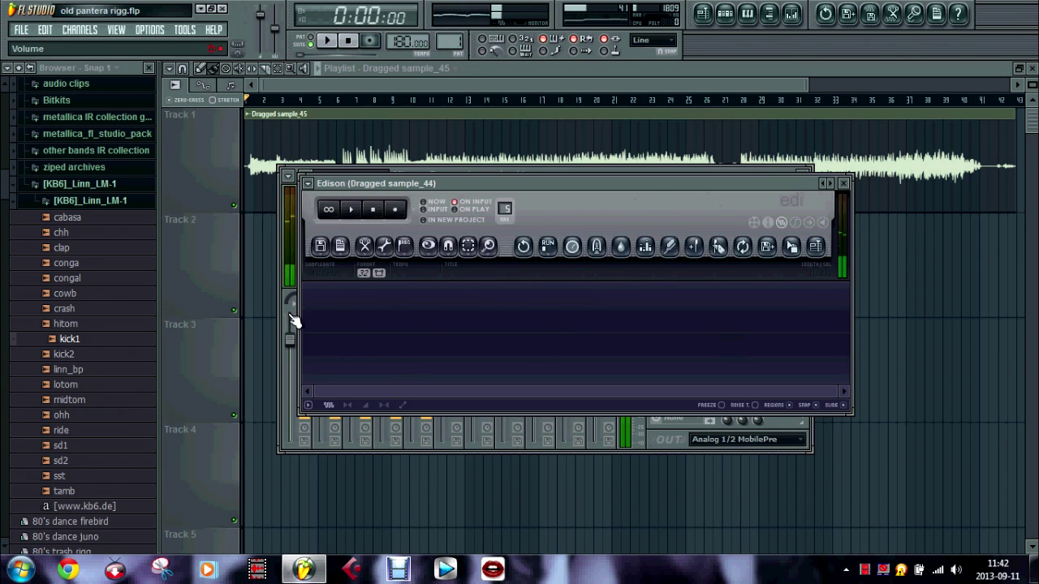
Step: Close Edison, select the guitar insert, and swap its left and right channels
click(843, 183)
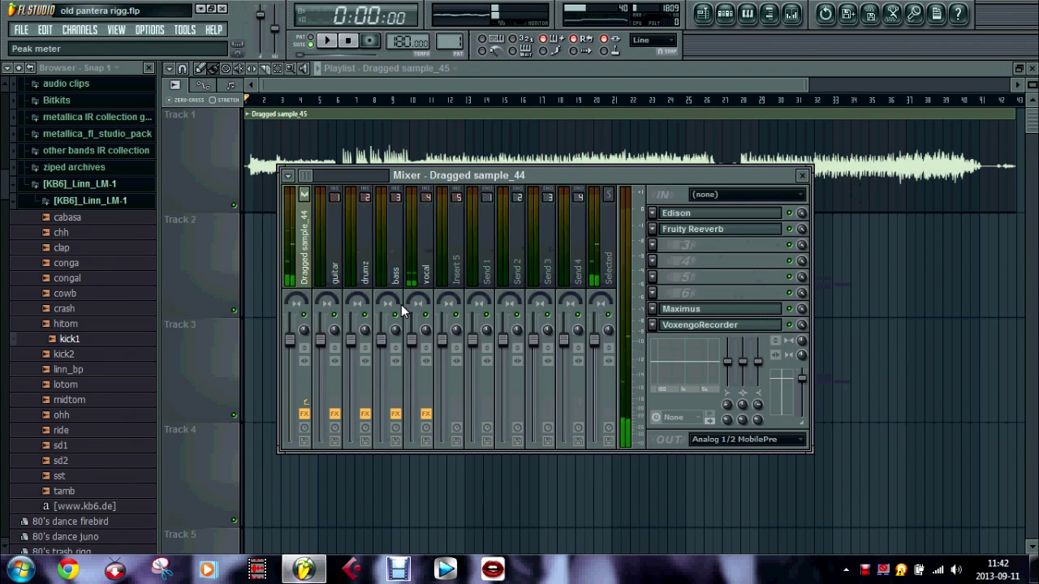
click(339, 274)
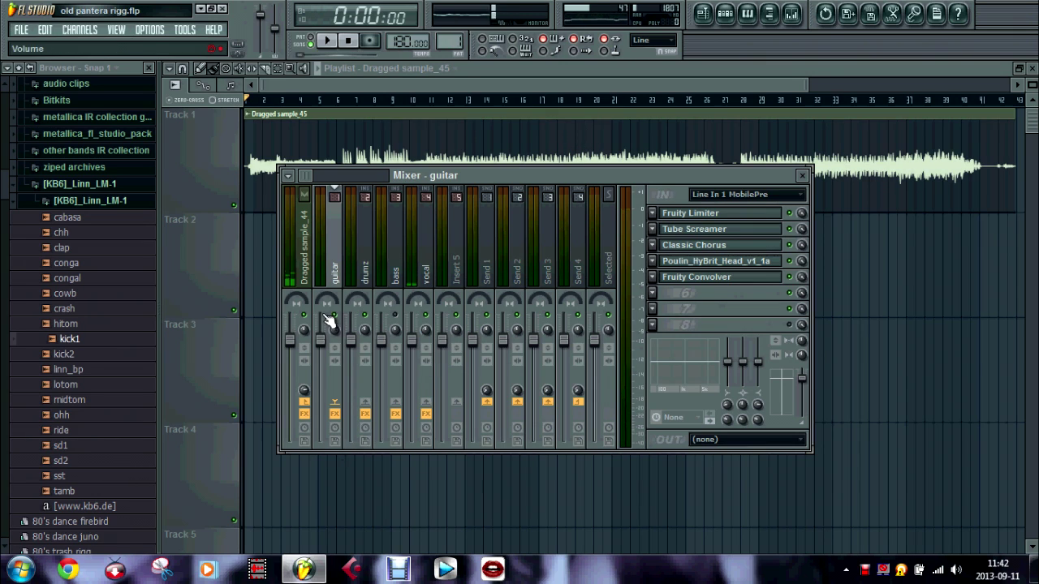
click(335, 363)
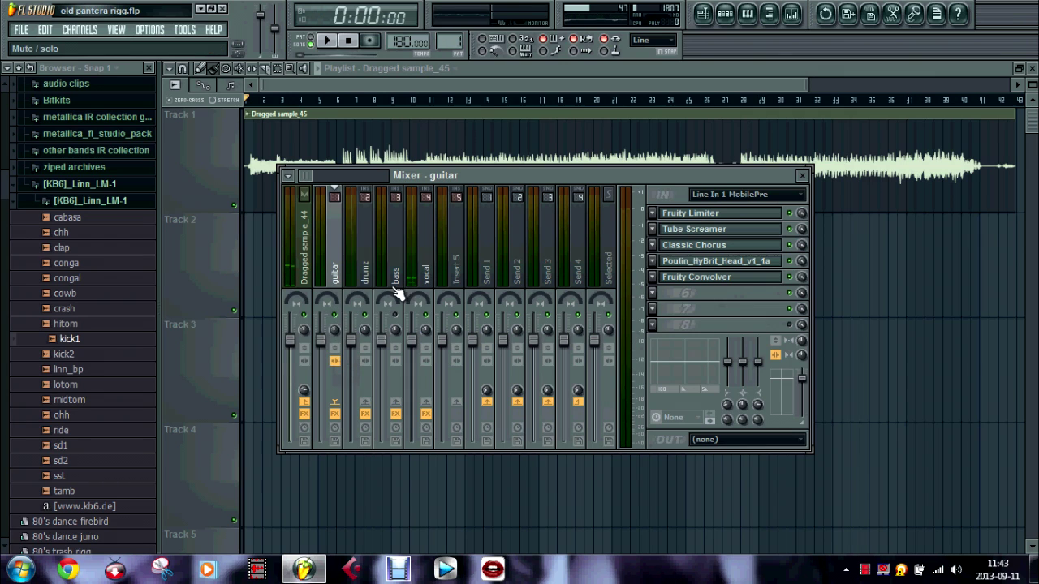
Step: Arm the guitar insert for disk recording to old pantera rigg_guitar.wav in the Recorded folder
click(338, 445)
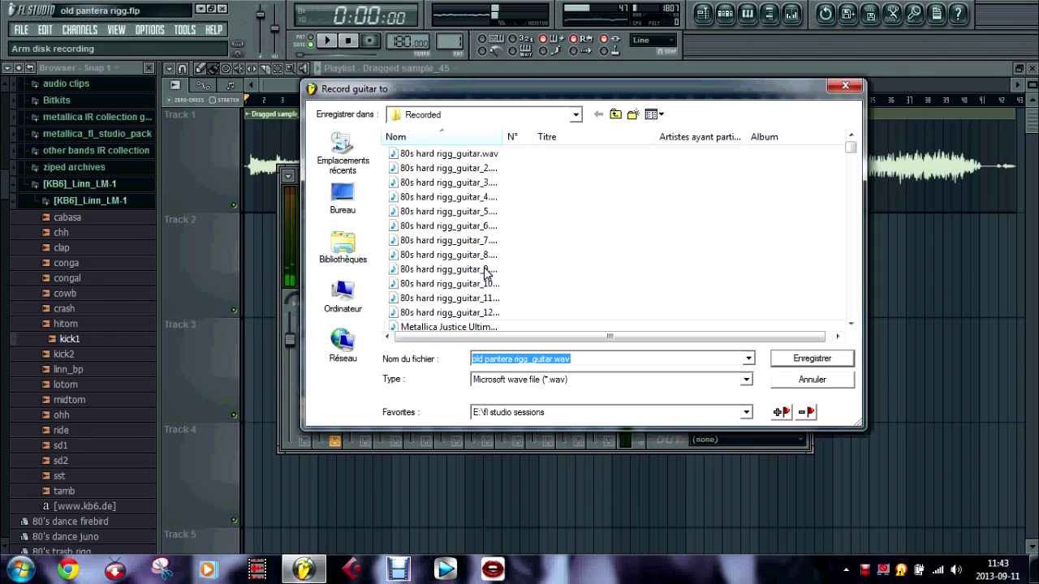
click(343, 199)
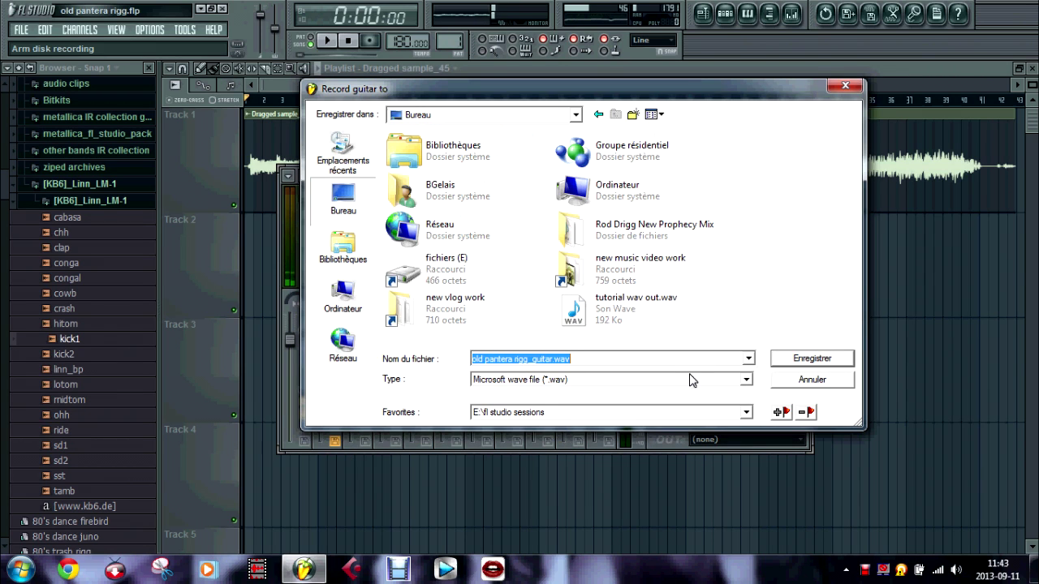
click(745, 416)
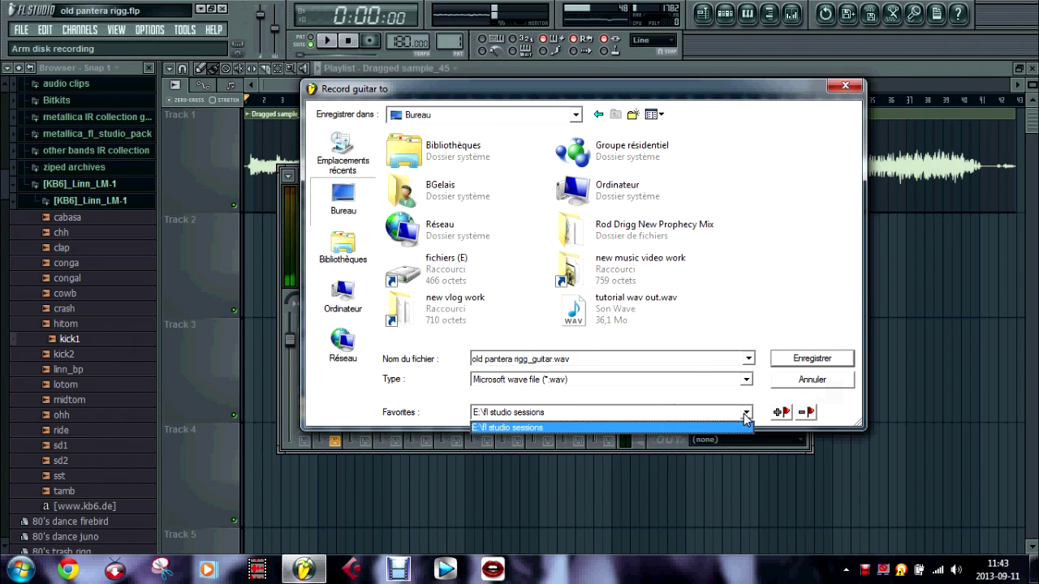
click(812, 380)
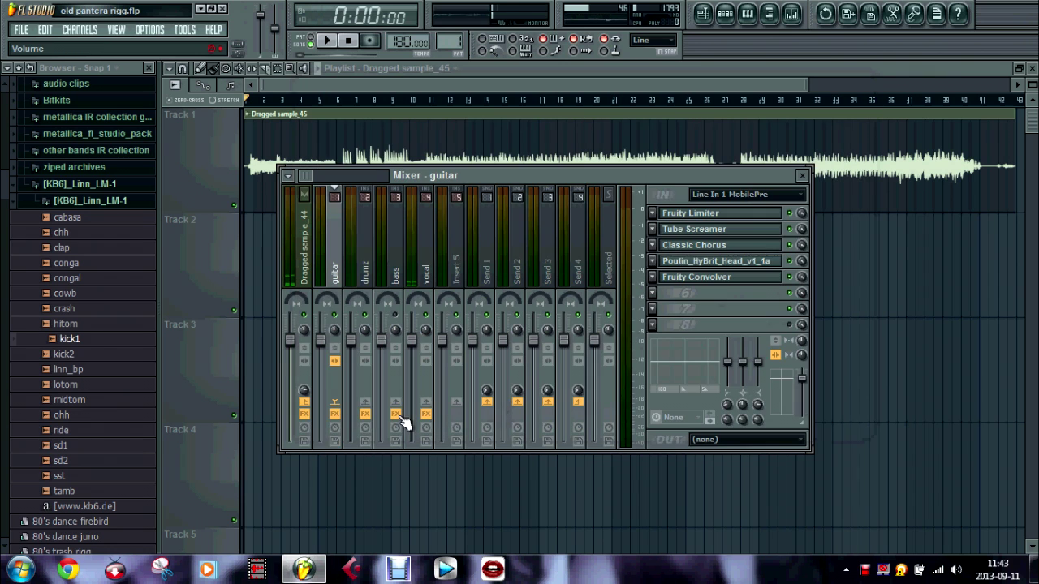
click(336, 440)
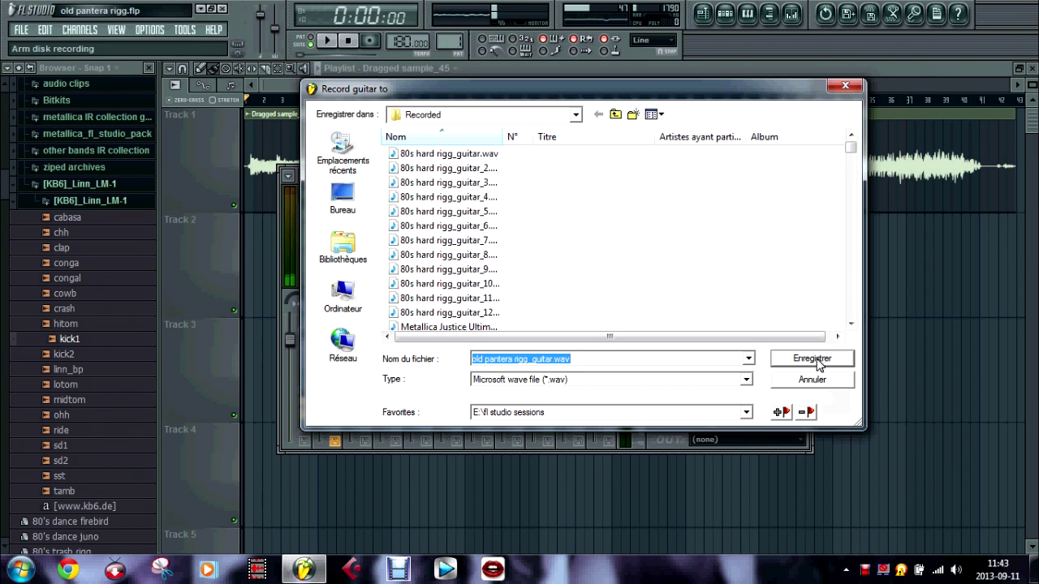
click(816, 359)
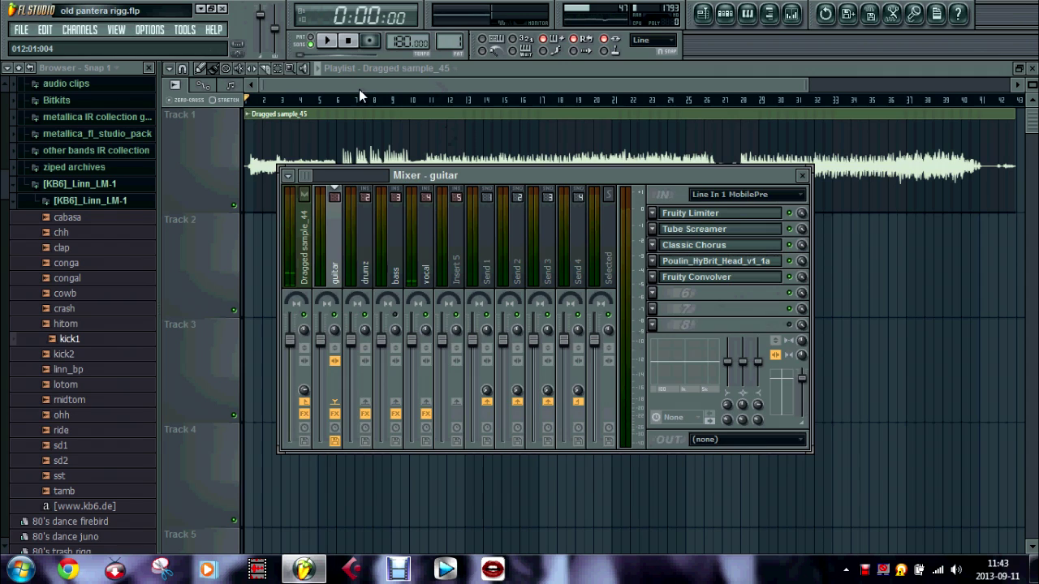
Step: Preview from bar 7, then record the guitar take onto Track 2 as old pantera rigg_guitar
click(362, 102)
key(space)
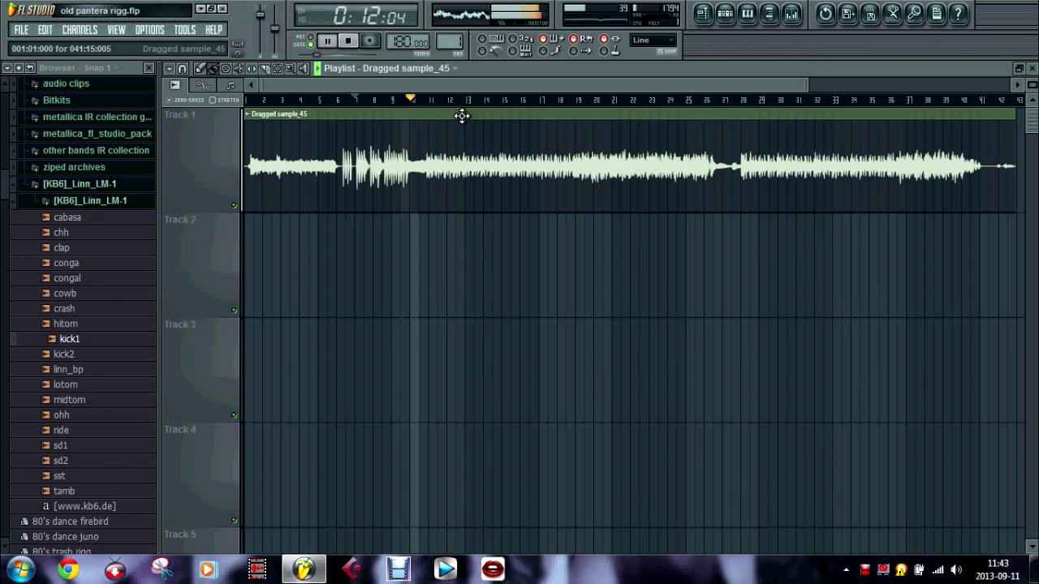
key(space)
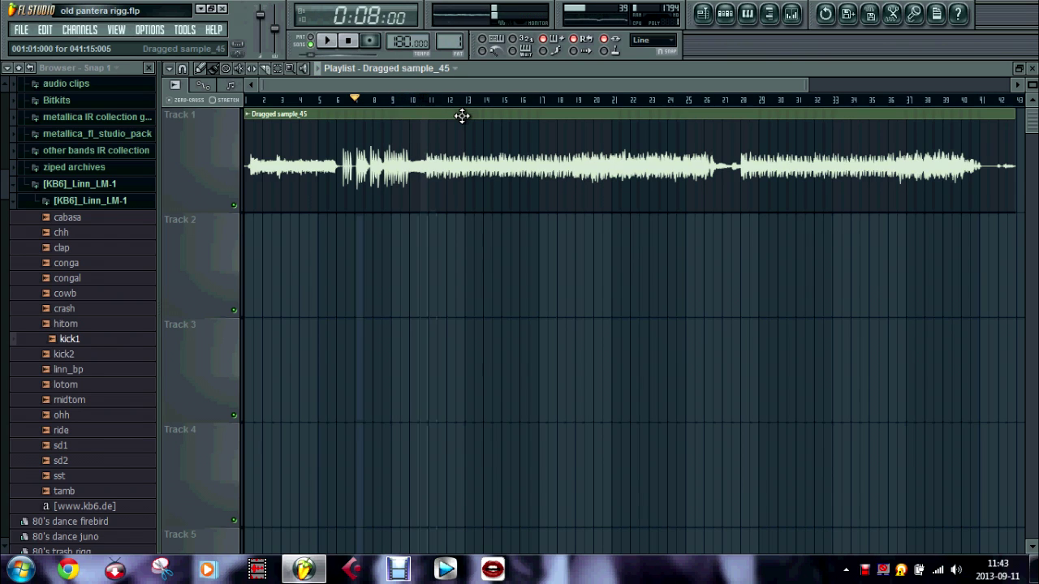
click(370, 40)
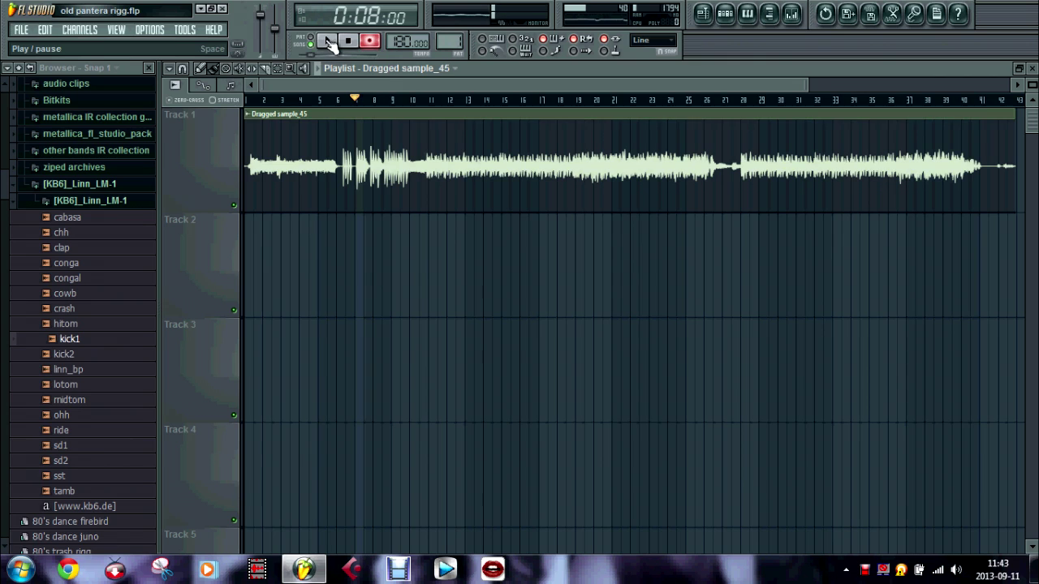
click(331, 44)
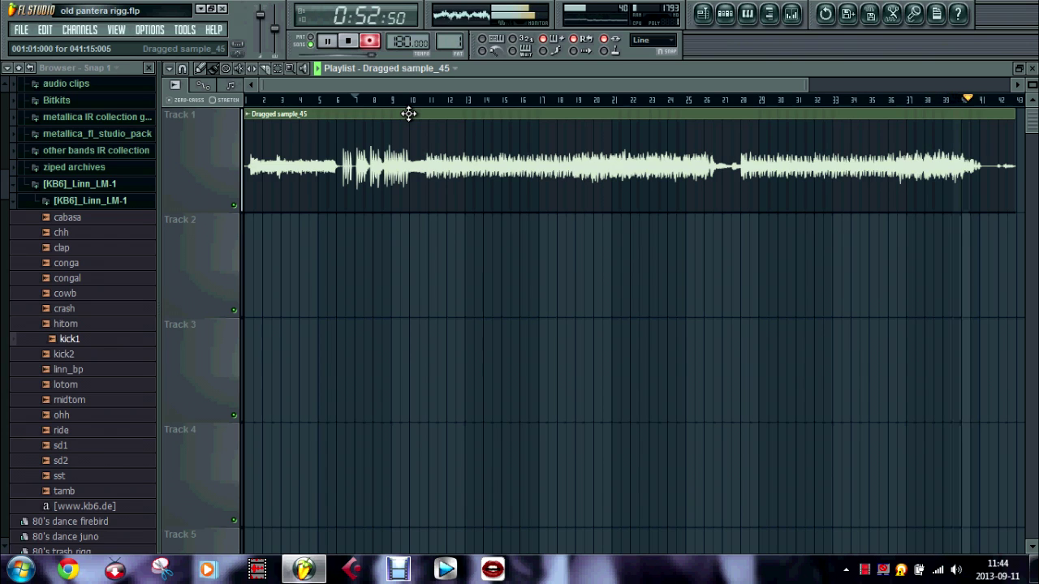
key(space)
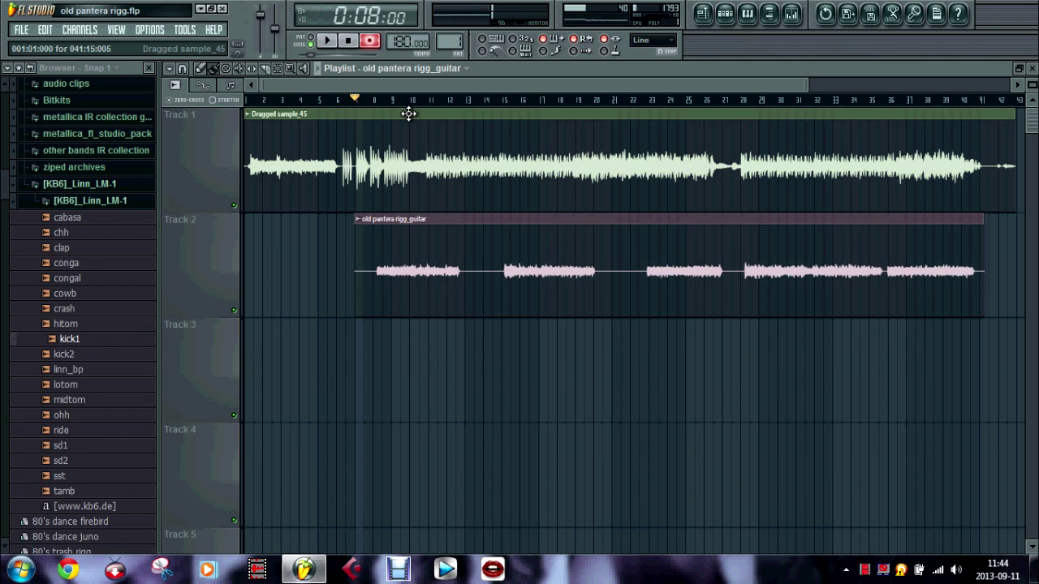
double_click(464, 263)
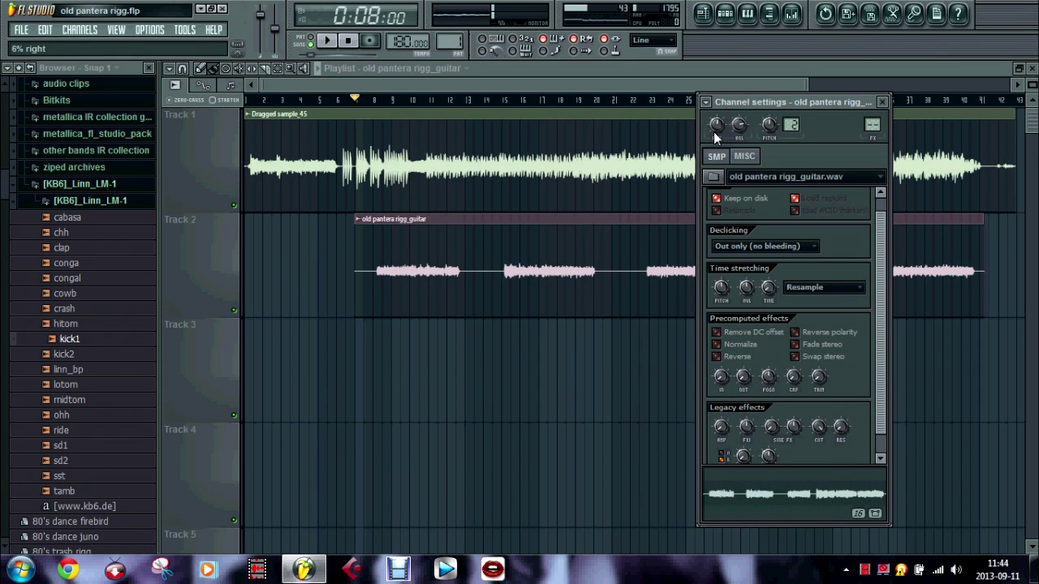
click(326, 40)
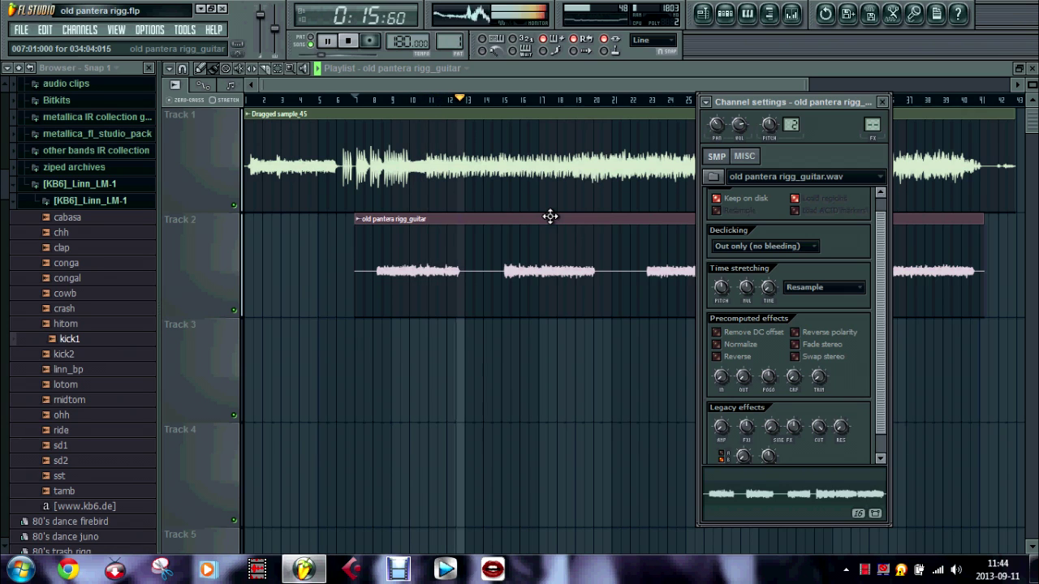
click(882, 102)
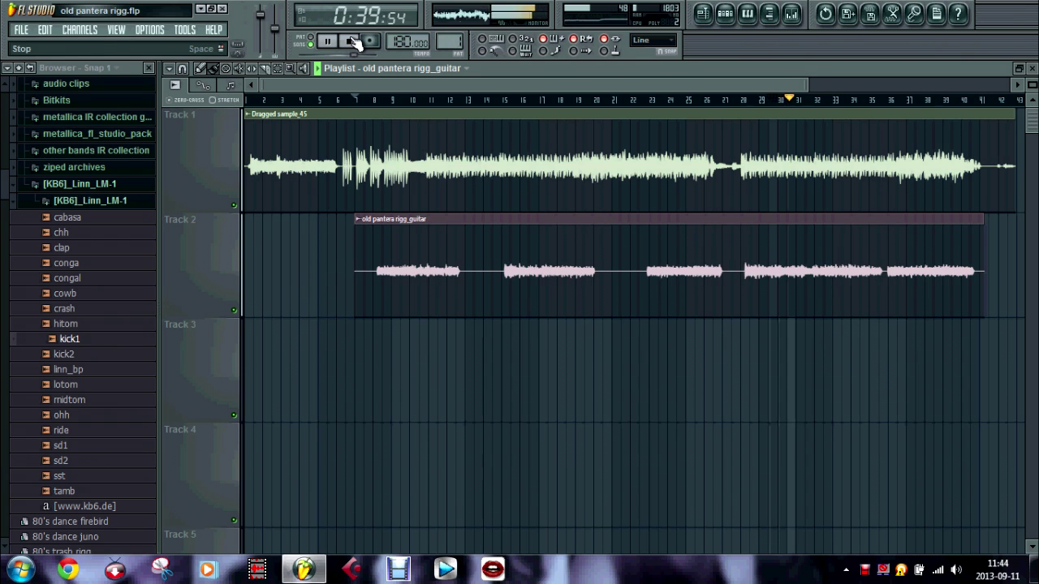
click(353, 40)
Step: Move the song position to bar 26 and untick Score so only audio records
click(707, 101)
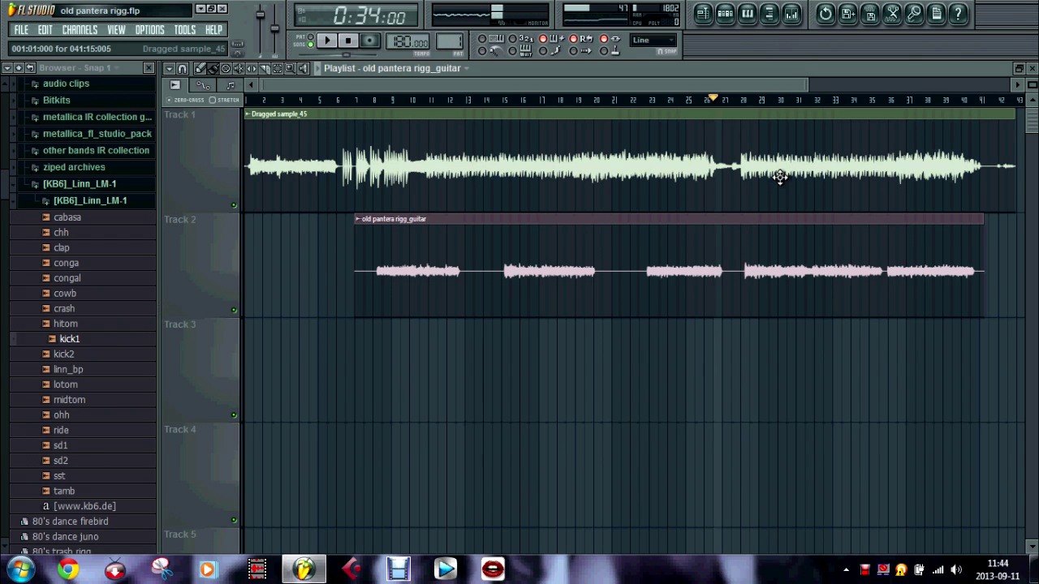
key(F9)
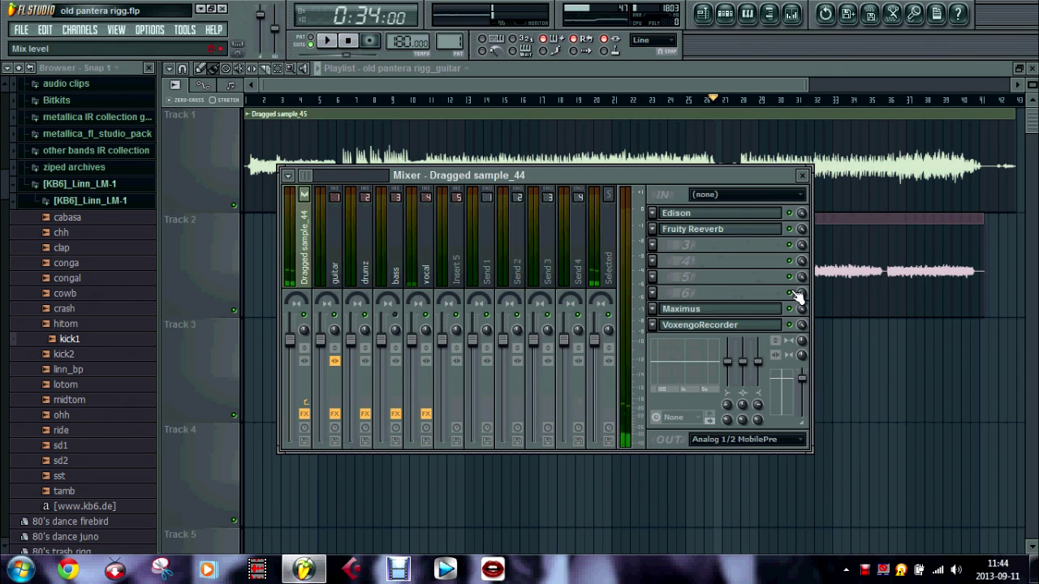
right_click(374, 48)
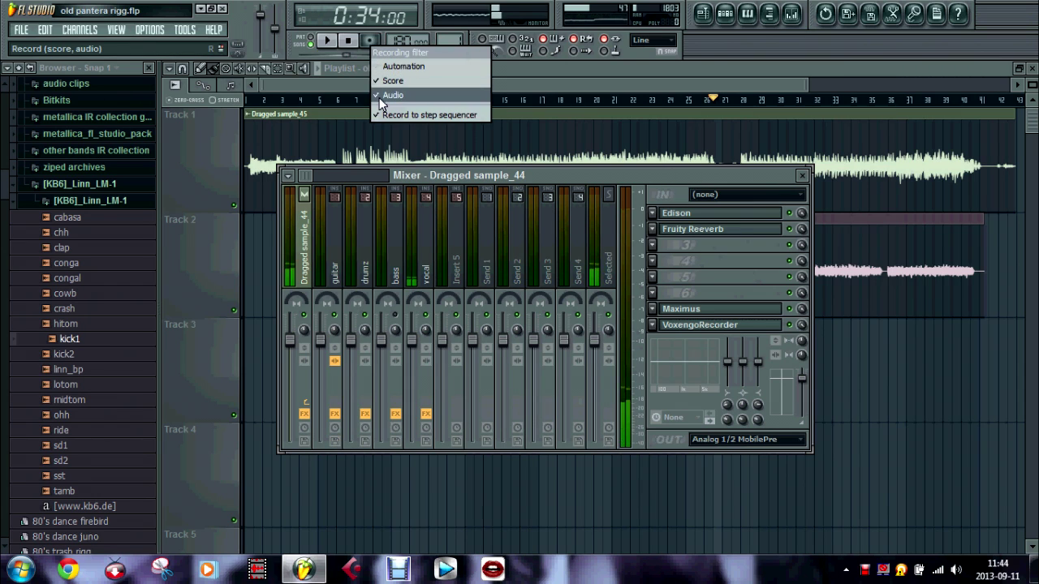
click(382, 81)
right_click(375, 43)
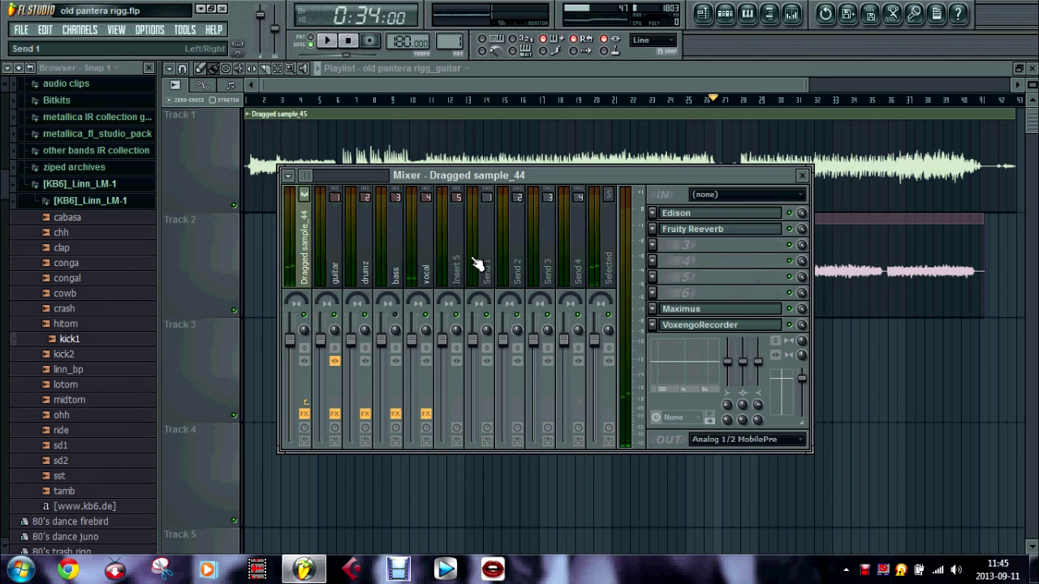
Step: Select the drumz mixer insert and dismiss the mixer options unchanged
click(377, 276)
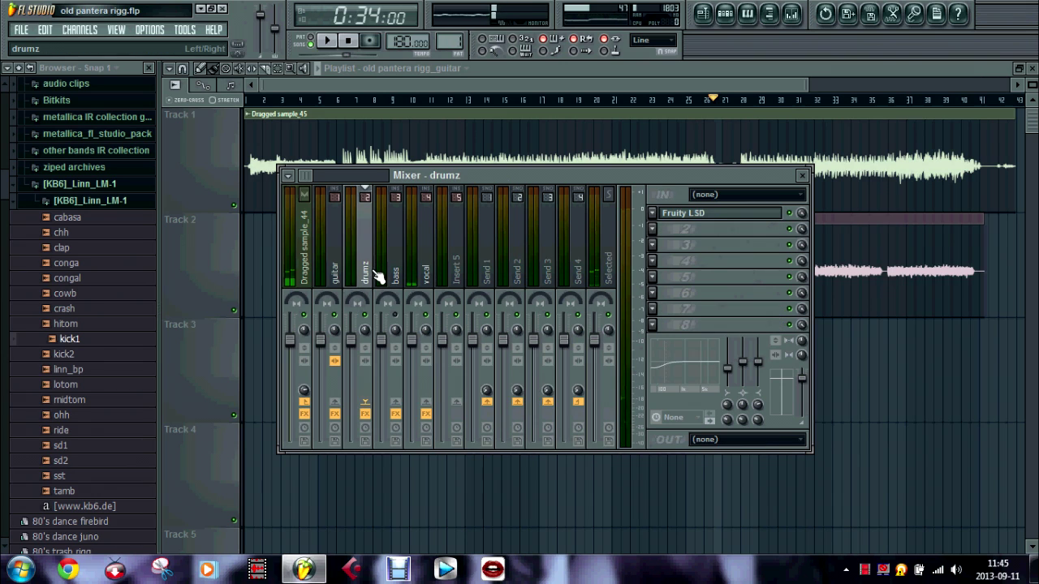
click(289, 175)
mouse_move(320, 203)
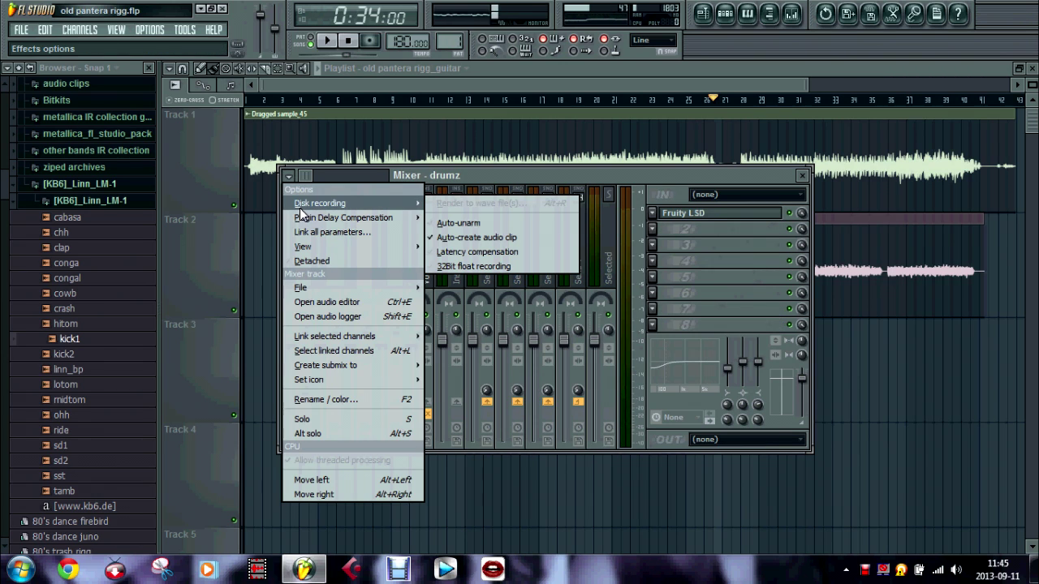
key(Escape)
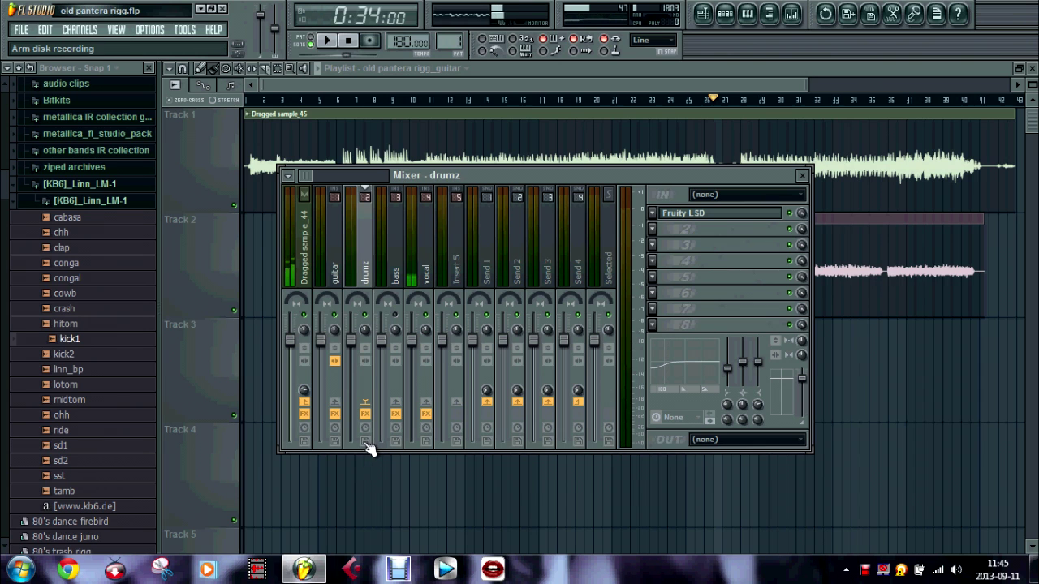
Step: Arm the drumz insert for disk recording to old pantera rigg_drumz.wav, then return to the playlist
click(367, 449)
click(801, 360)
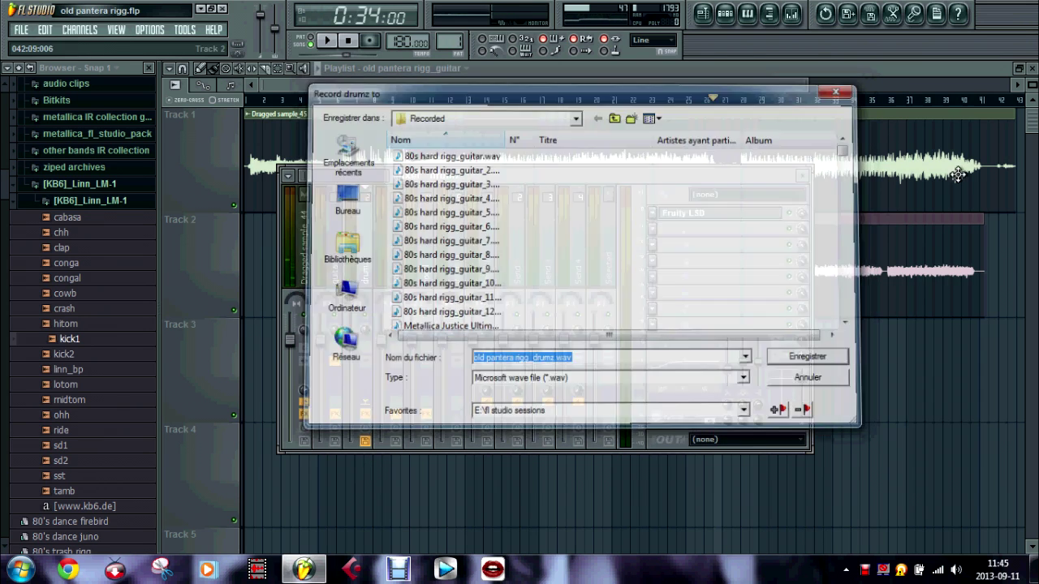
key(F9)
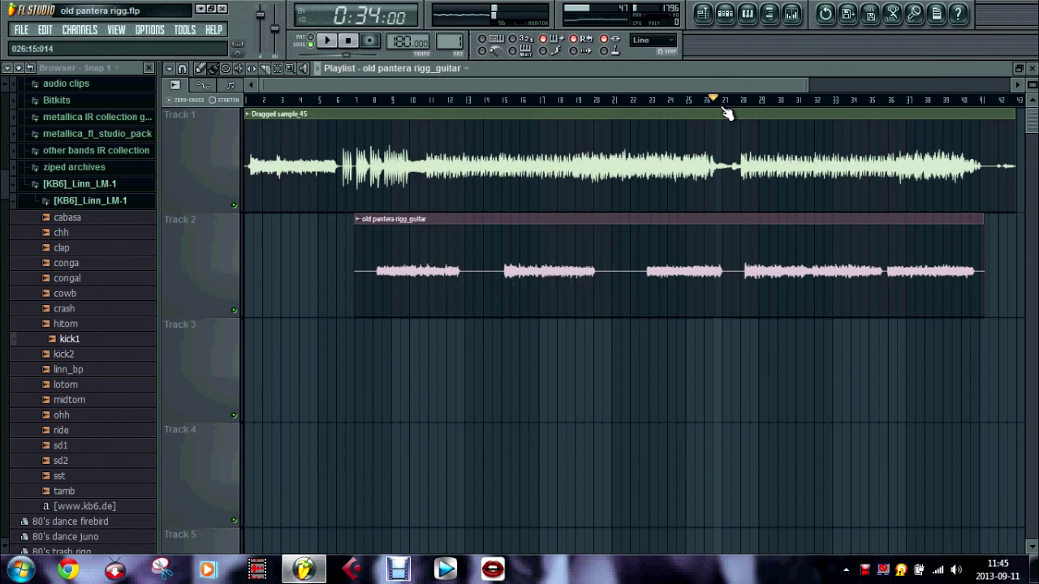
key(F6)
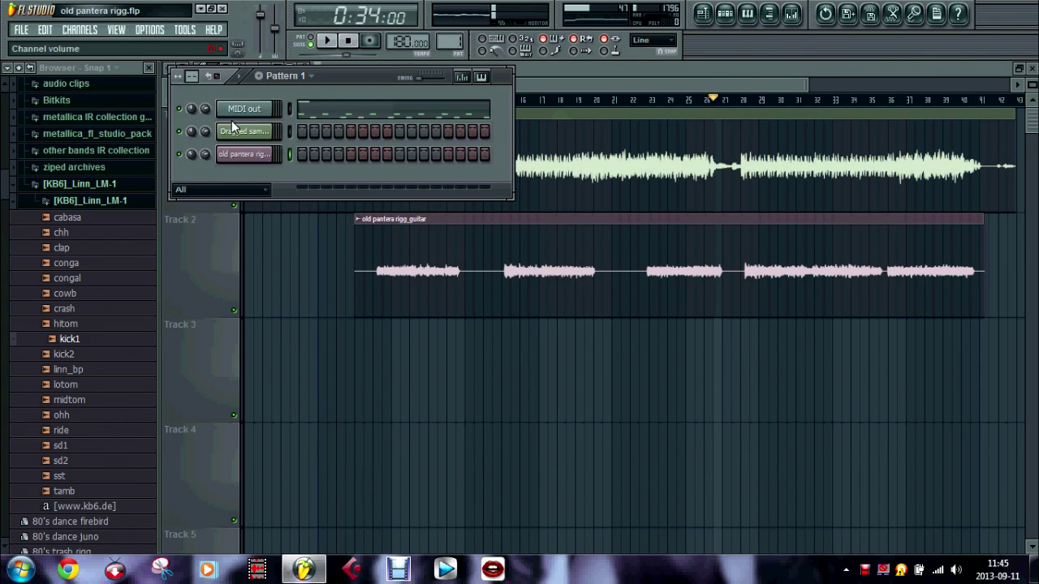
click(262, 114)
click(649, 71)
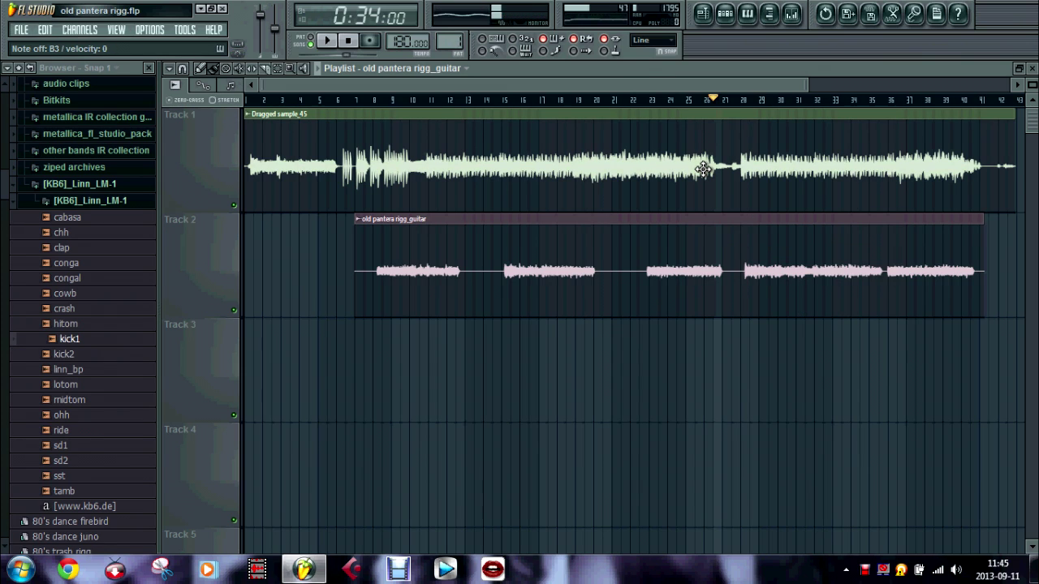
Step: Record the drum part from just before bar 26 onto Track 3
click(694, 101)
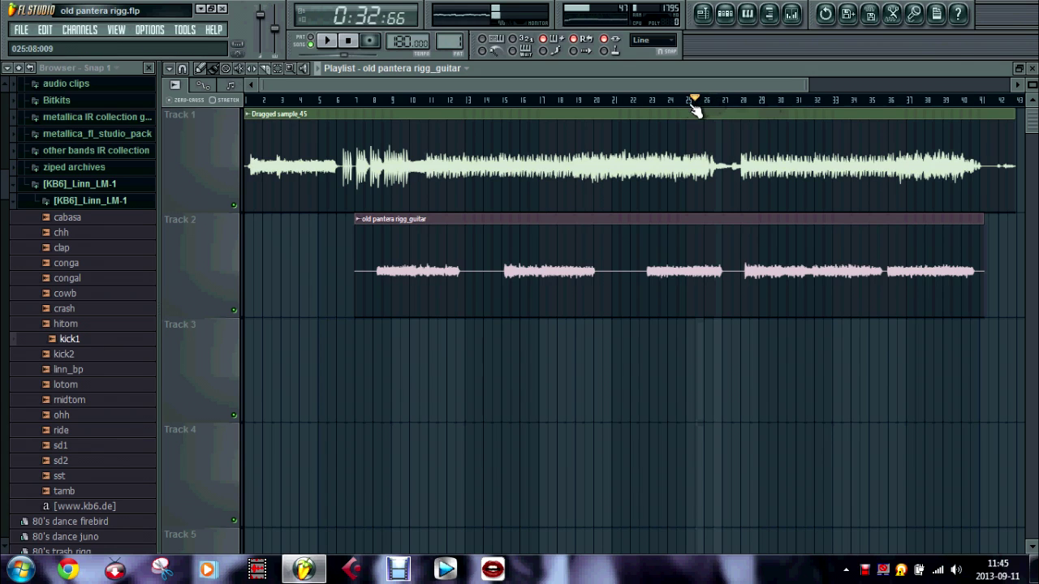
click(370, 40)
click(329, 42)
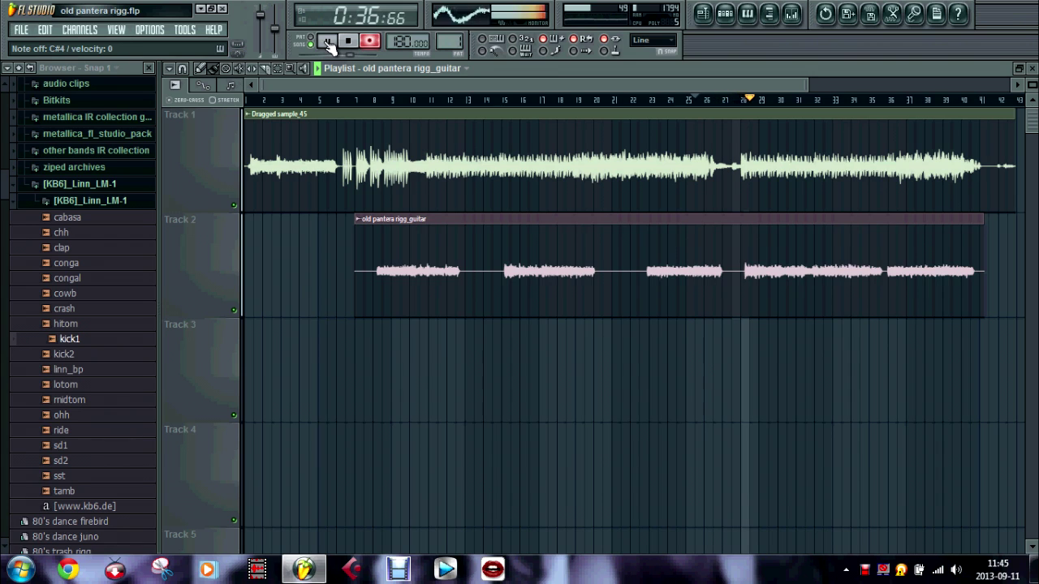
click(351, 44)
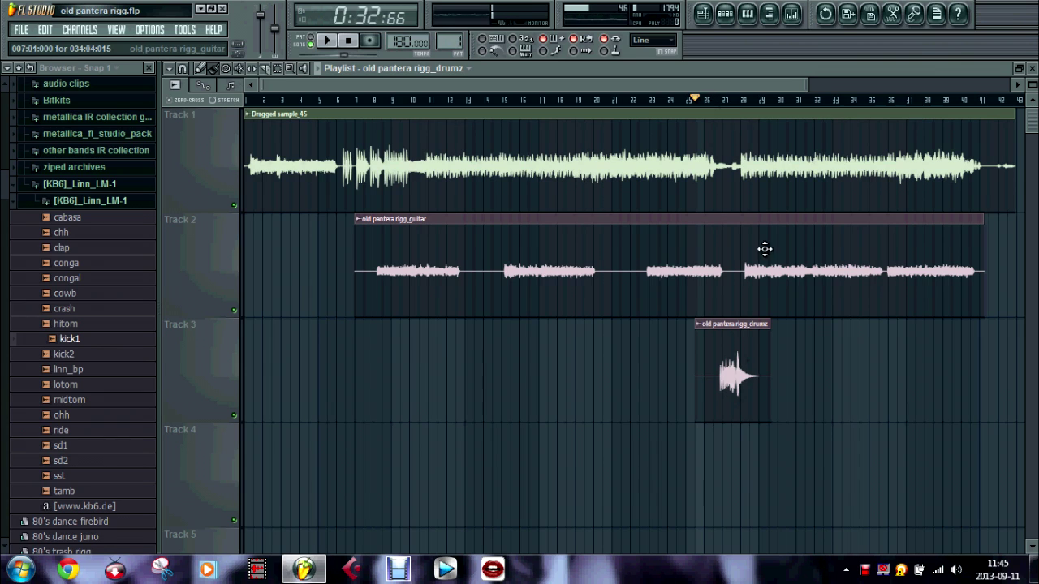
Step: Play back from bar 26, then close the playlist and select the mixer's Dragged sample_44 insert
click(713, 100)
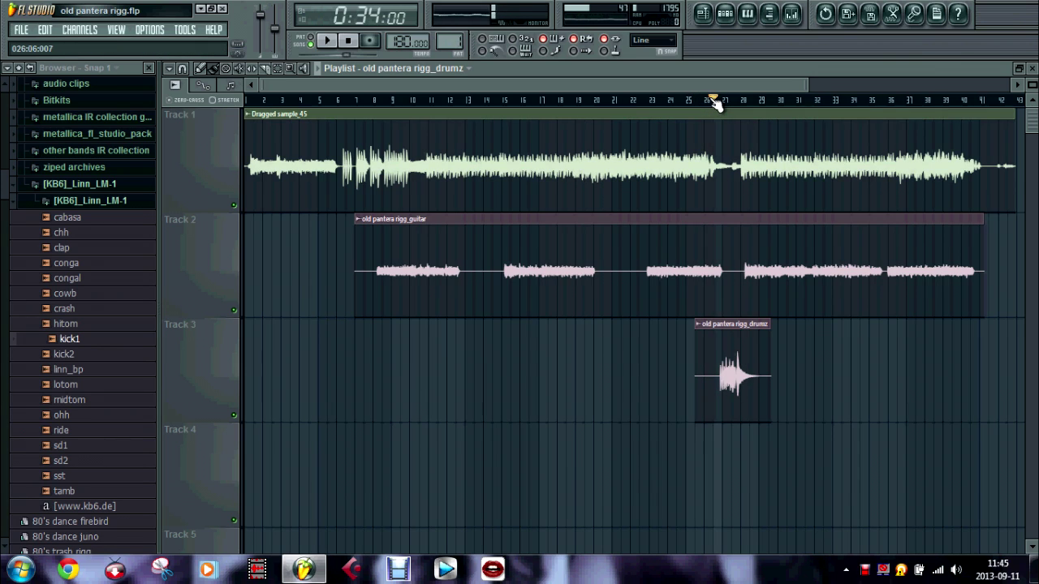
key(space)
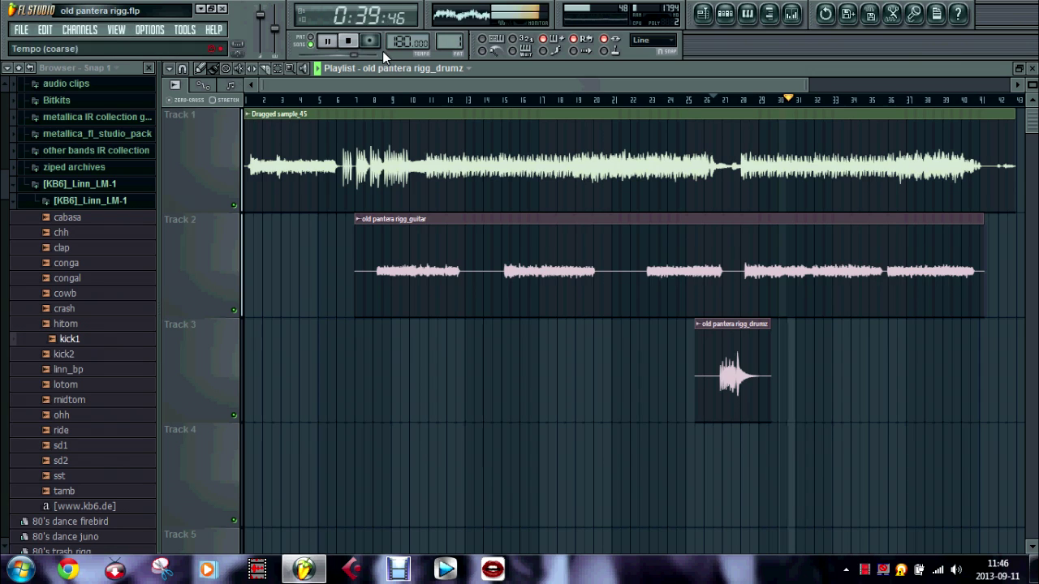
click(349, 43)
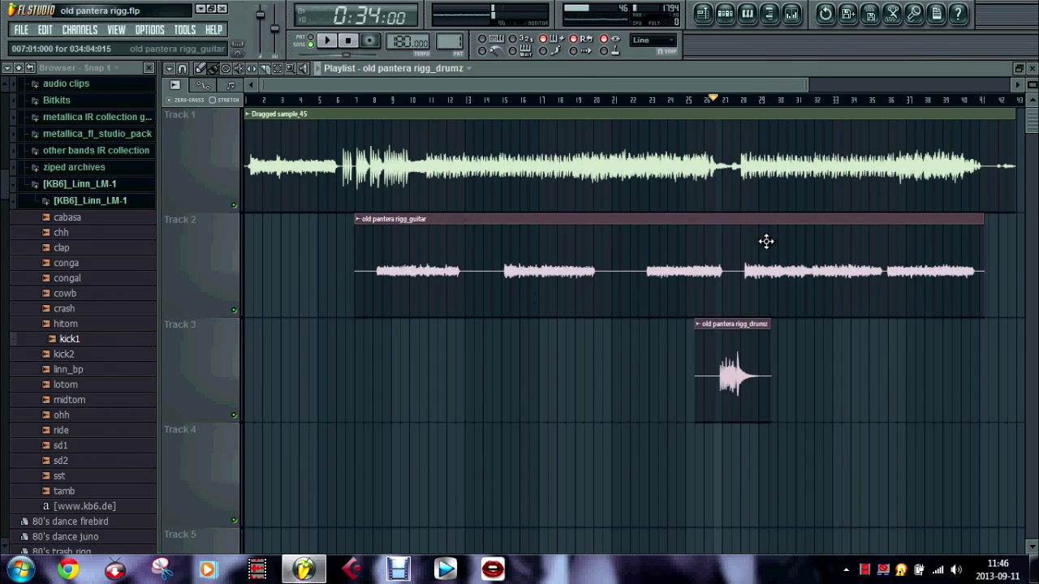
click(1032, 69)
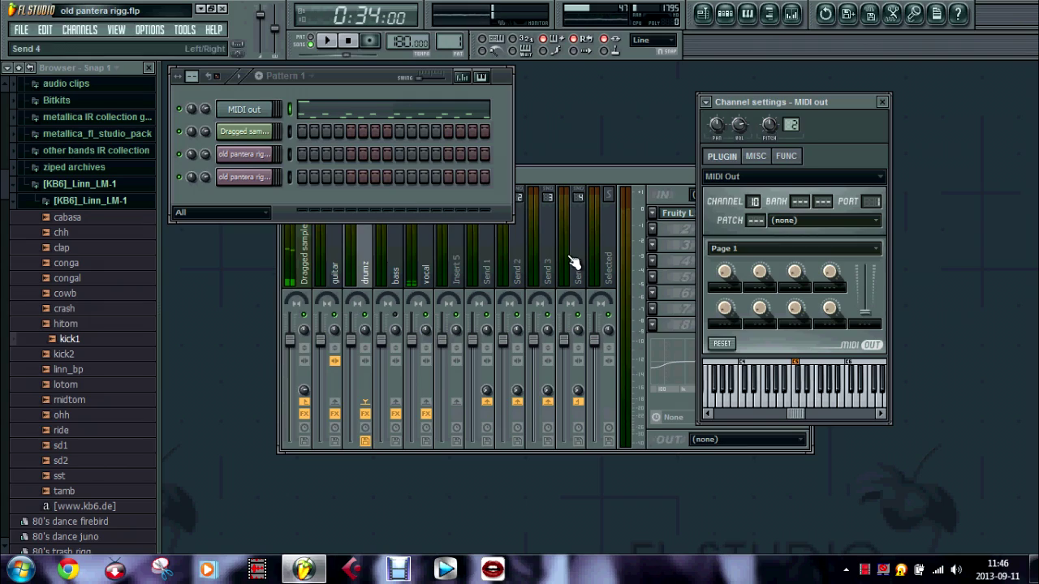
click(299, 280)
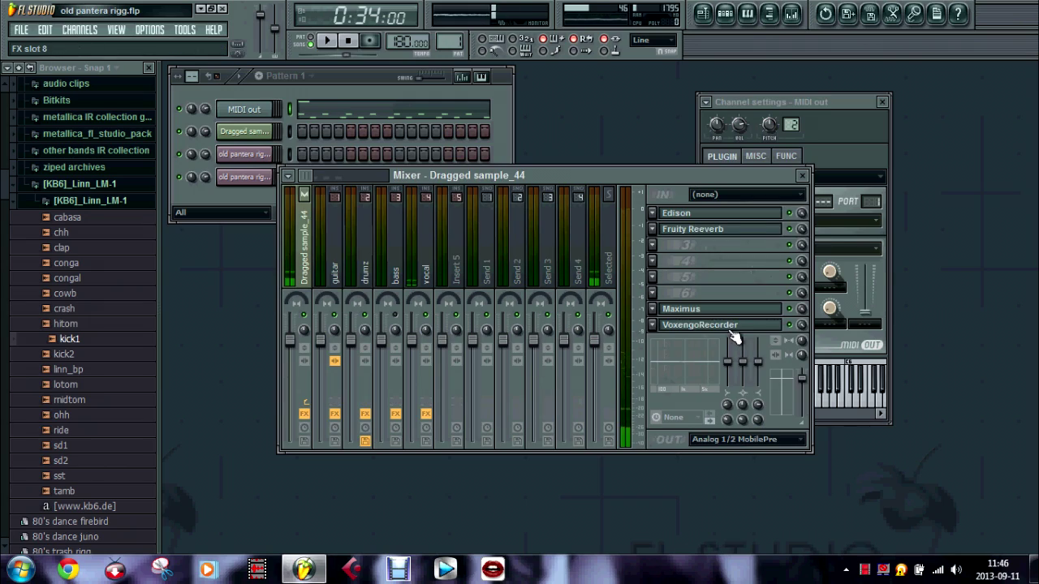